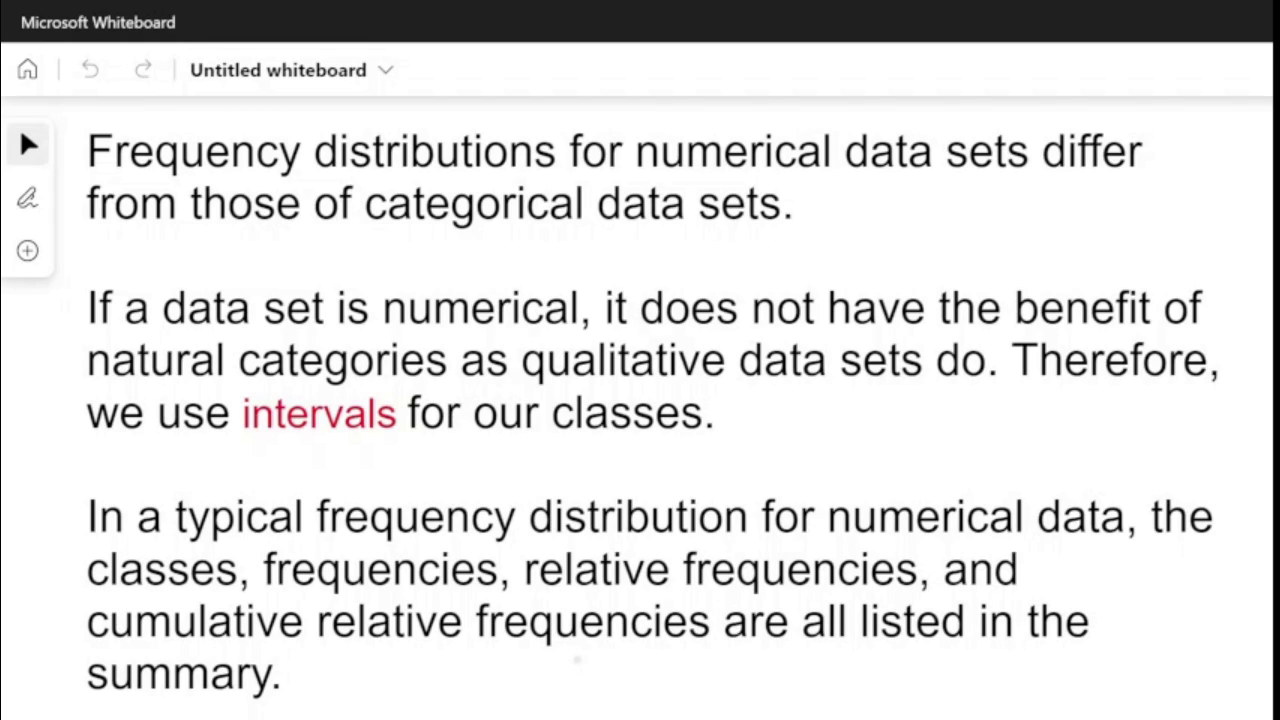
# Read through the notes on how to construct a frequency distribution for a continuous numerical data set.
pyautogui.press('Tab')
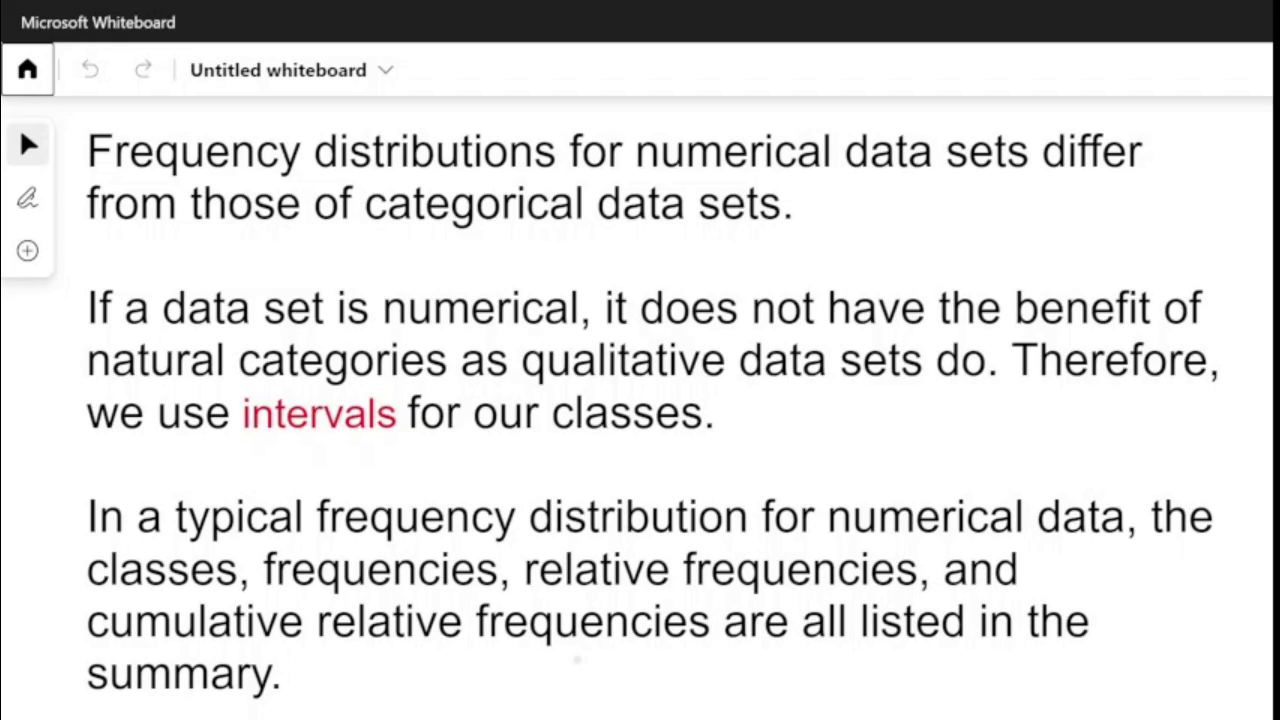
pyautogui.scroll(-10, 640, 400)
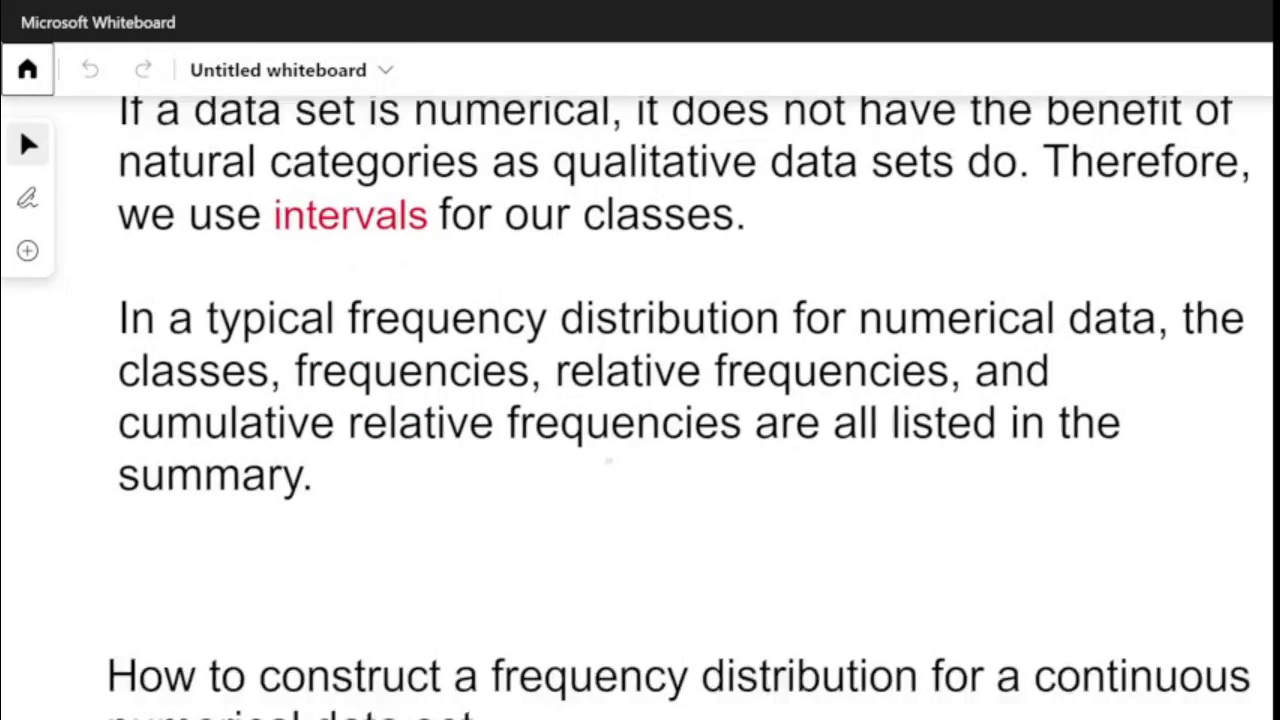
pyautogui.scroll(-1, 640, 400)
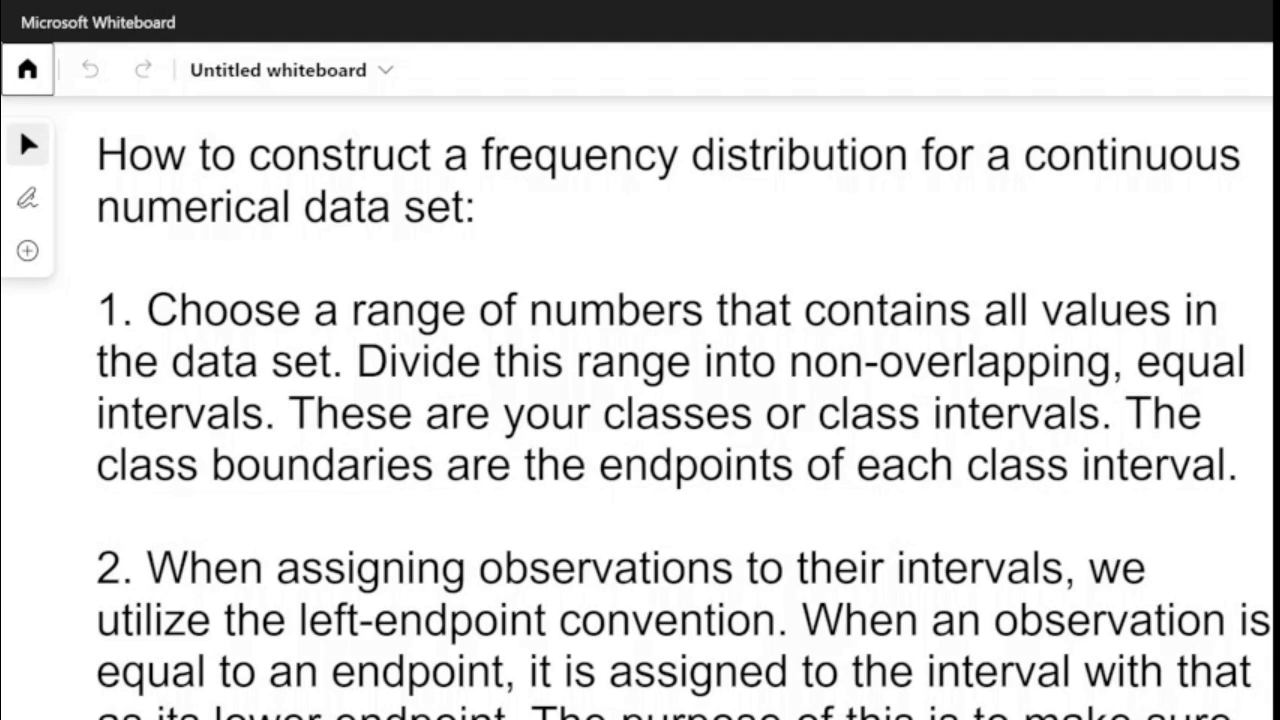
pyautogui.scroll(-5, 680, 420)
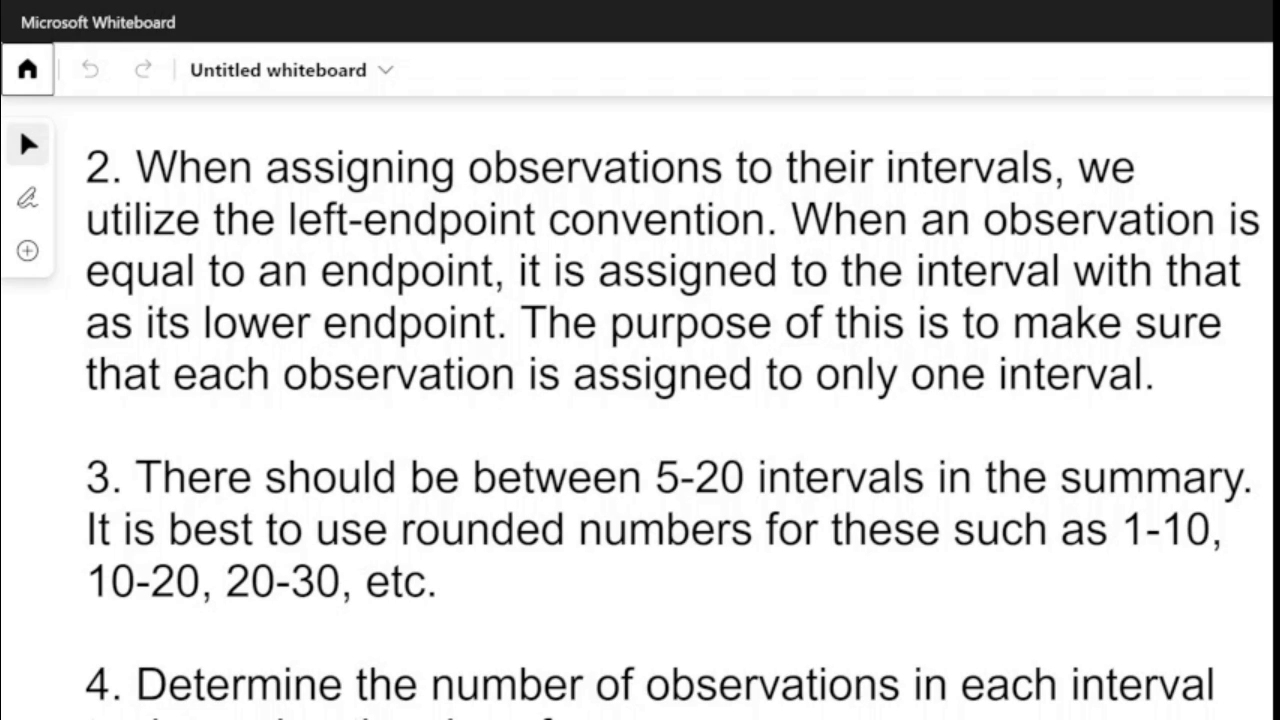
pyautogui.scroll(-5, 20, 126)
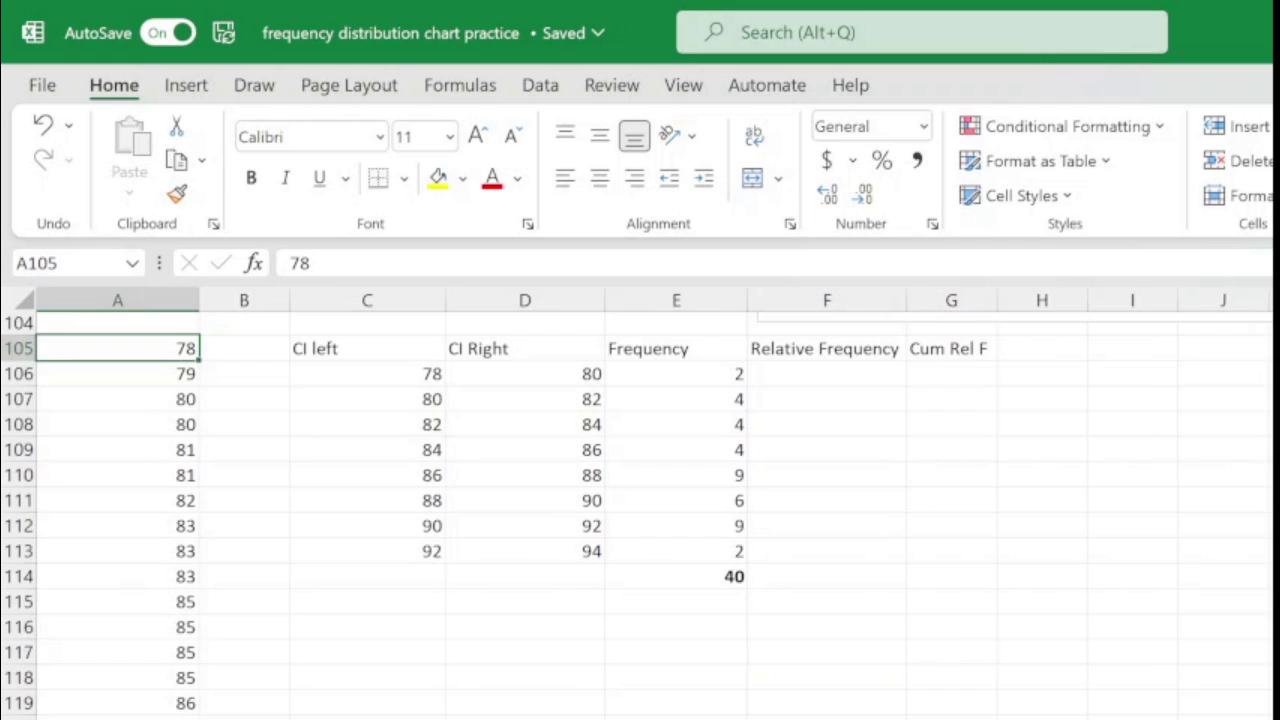
# In the Excel workbook, examine the sorted data in column A, the class intervals and the frequencies down to their total.
pyautogui.scroll(-5, 630, 515)
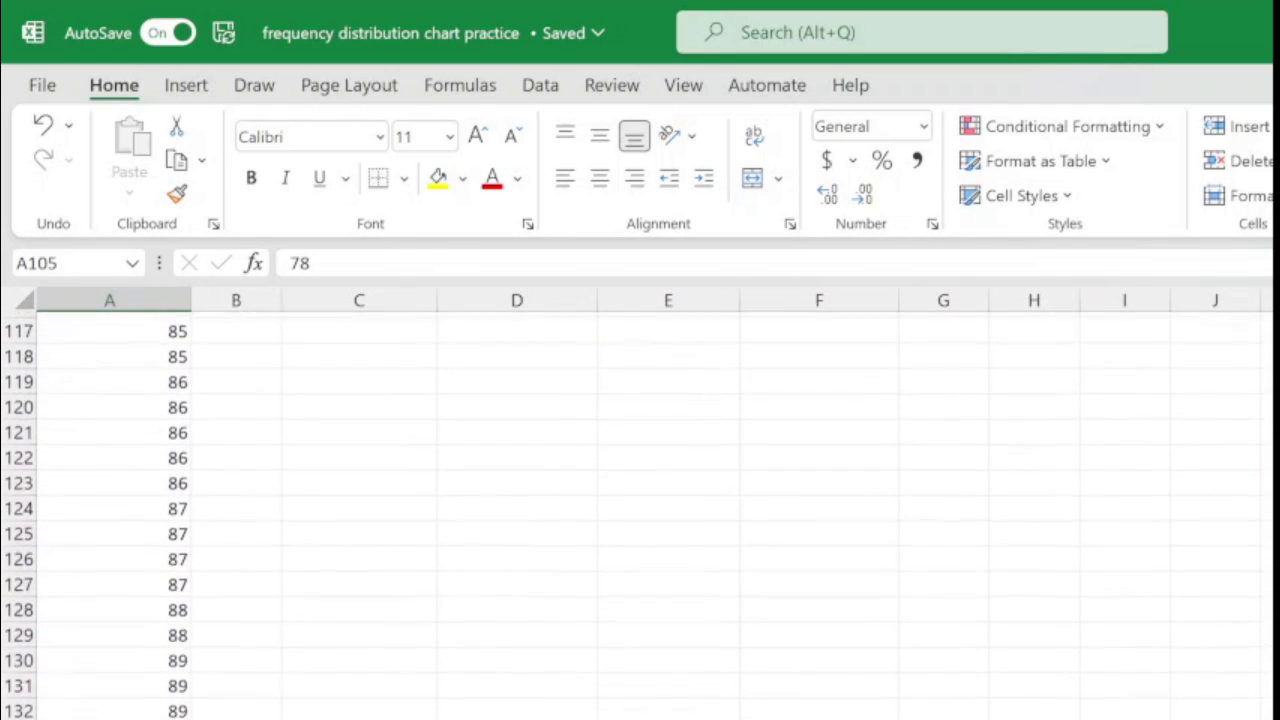
pyautogui.scroll(1, 630, 515)
pyautogui.scroll(5, 630, 515)
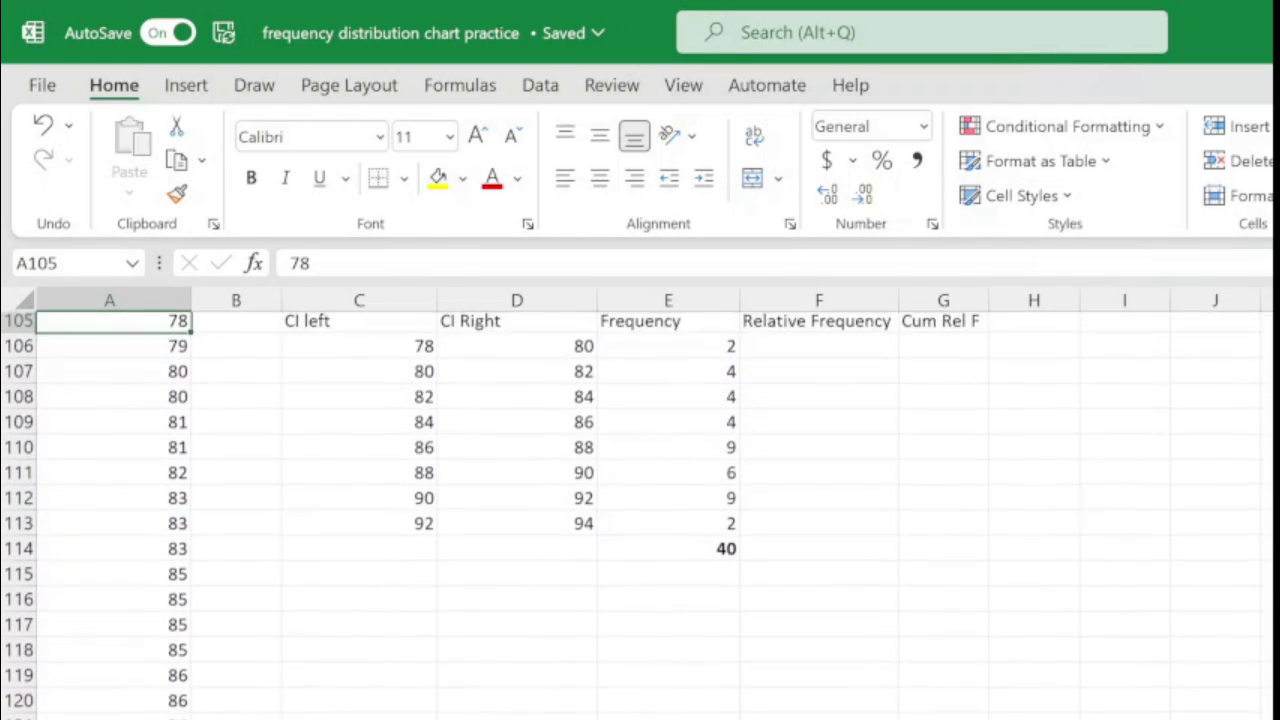
pyautogui.scroll(-1, 630, 515)
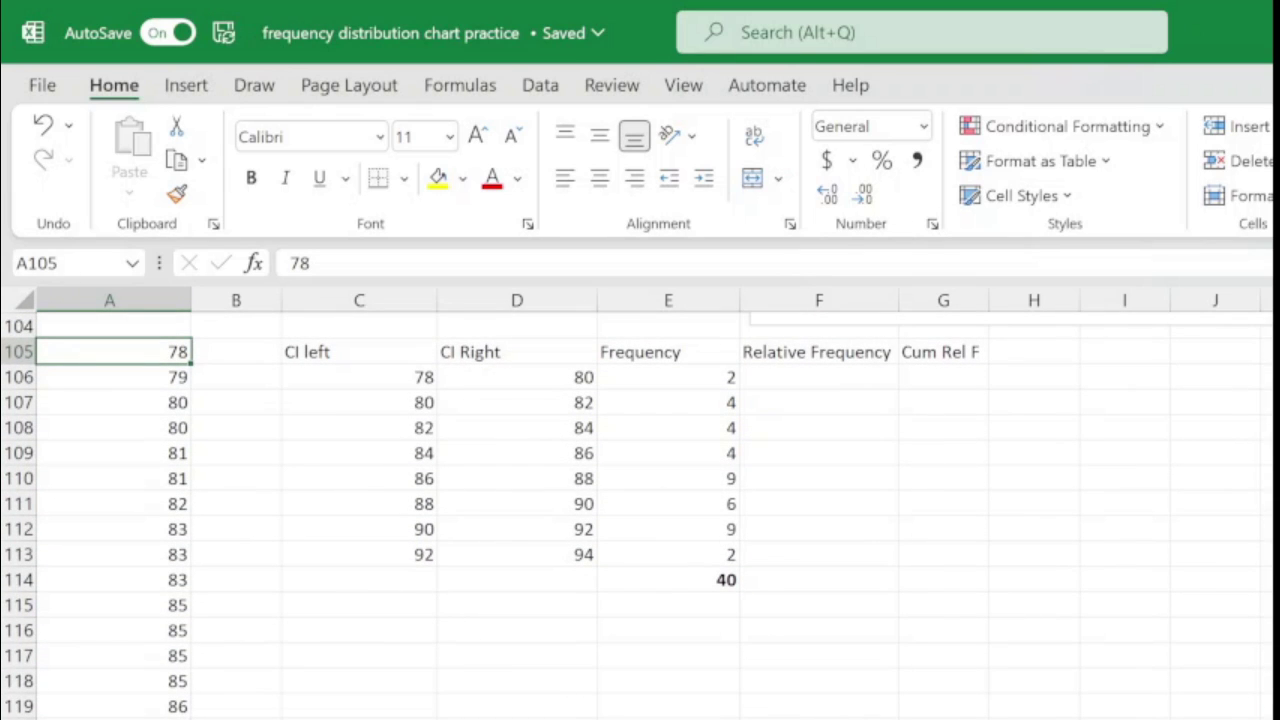
pyautogui.click(358, 377)
pyautogui.click(516, 377)
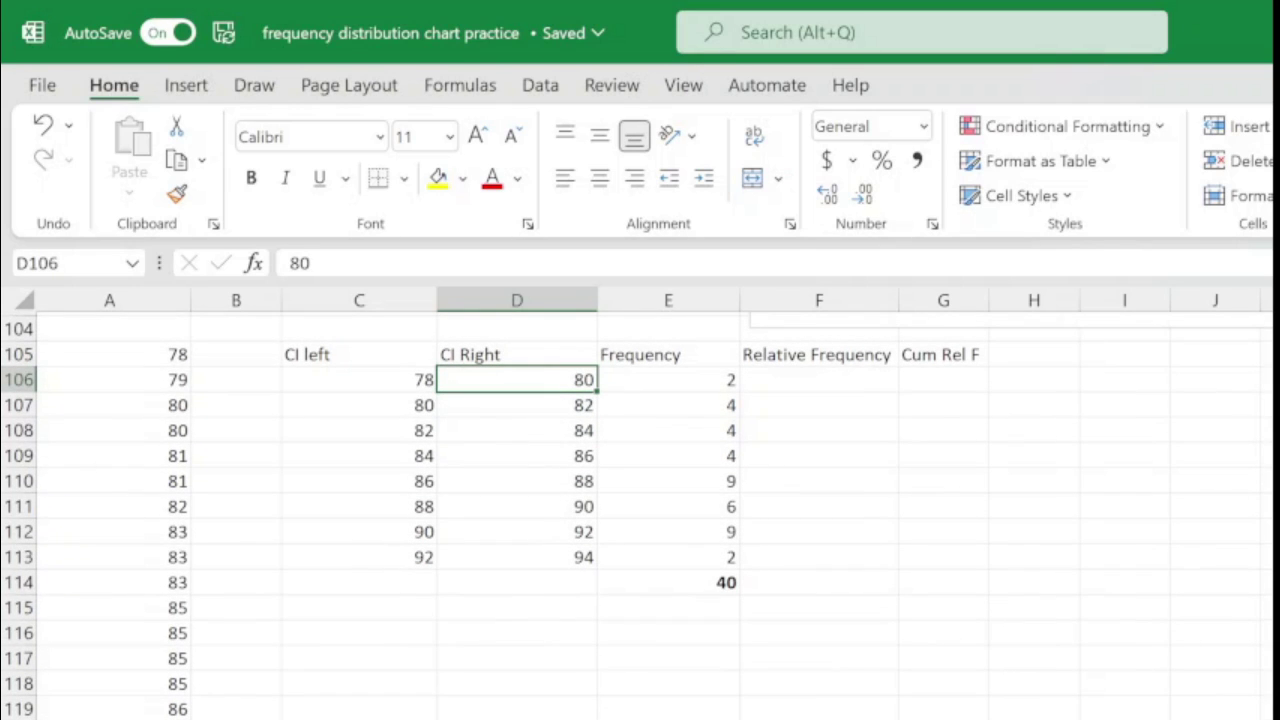
pyautogui.press('Right')
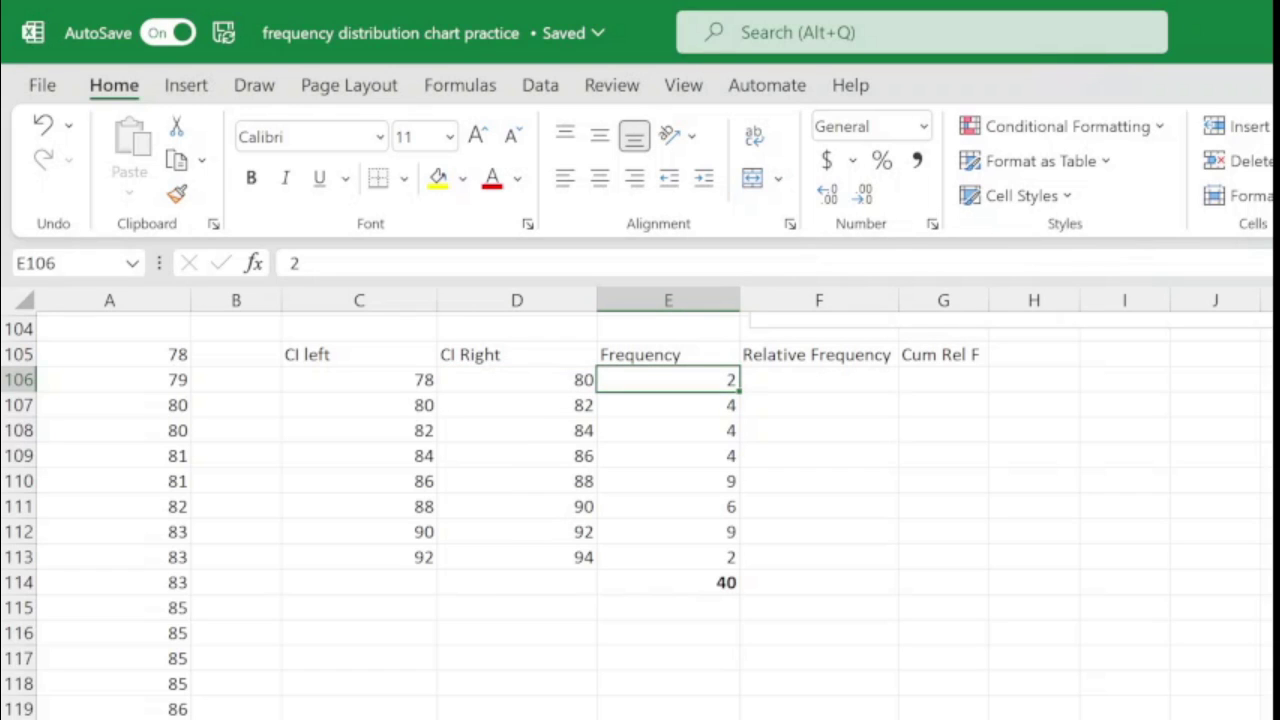
pyautogui.press('Down')
pyautogui.press('Down')
pyautogui.press('Down')
pyautogui.press('Down')
pyautogui.press('Down')
pyautogui.press('Down')
pyautogui.press('Down')
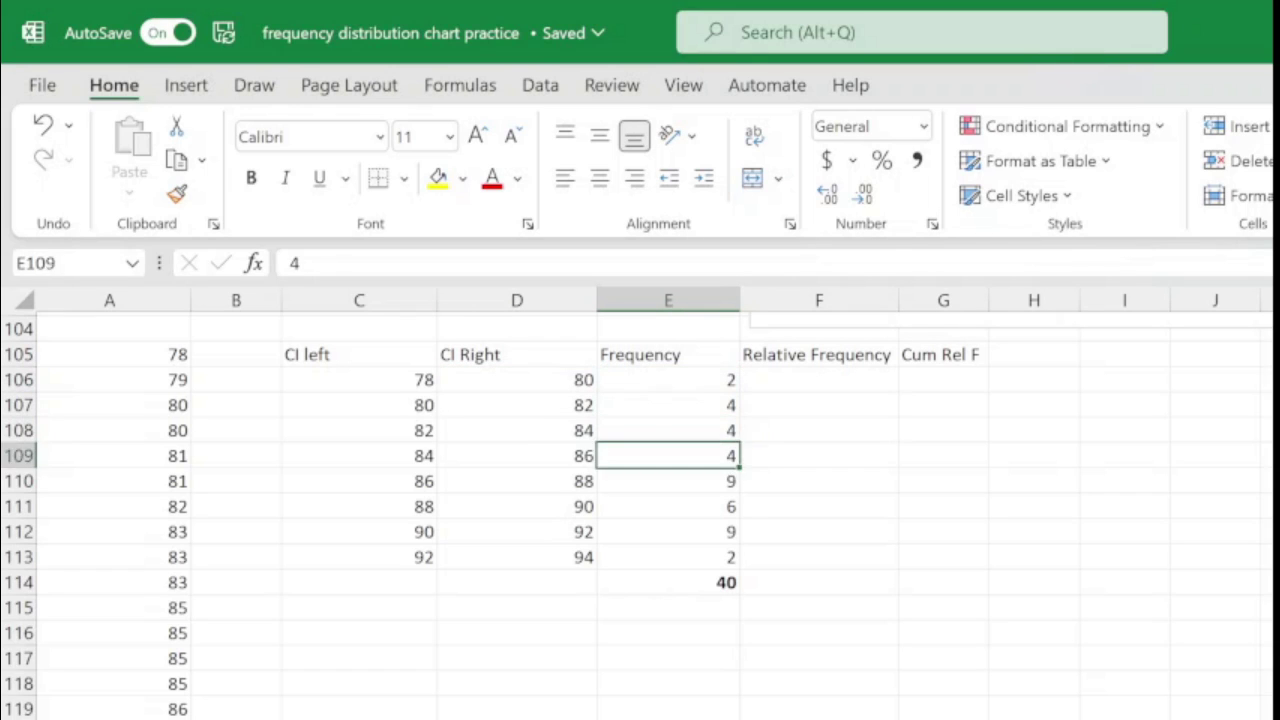
pyautogui.press('Down')
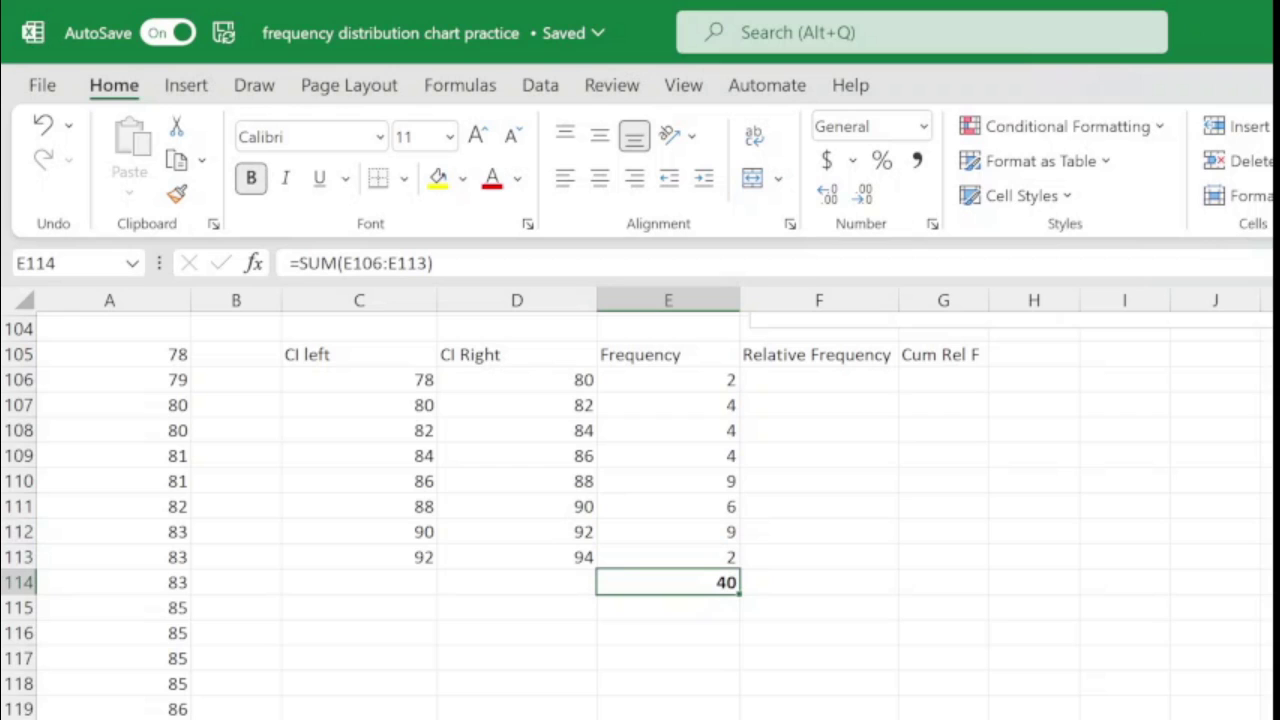
# Calculate the relative frequencies by entering =E106/40 in F106 and filling the formula down to F113.
pyautogui.click(818, 379)
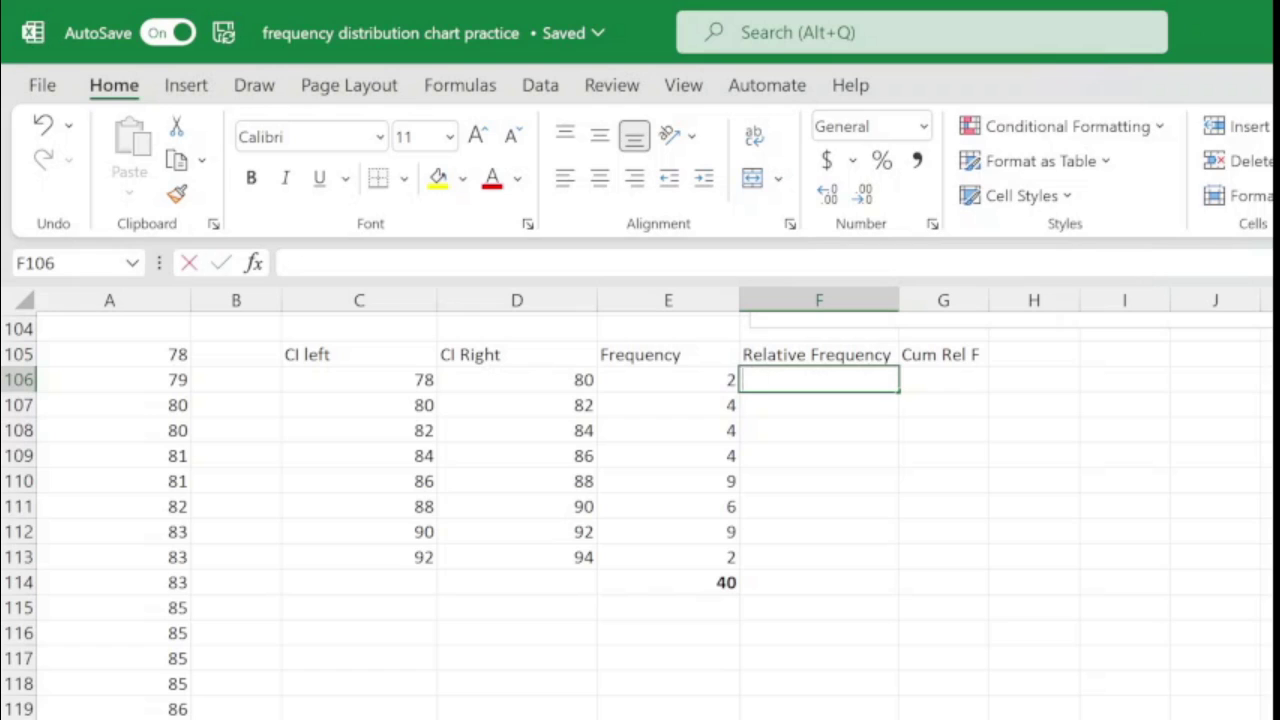
pyautogui.write('=')
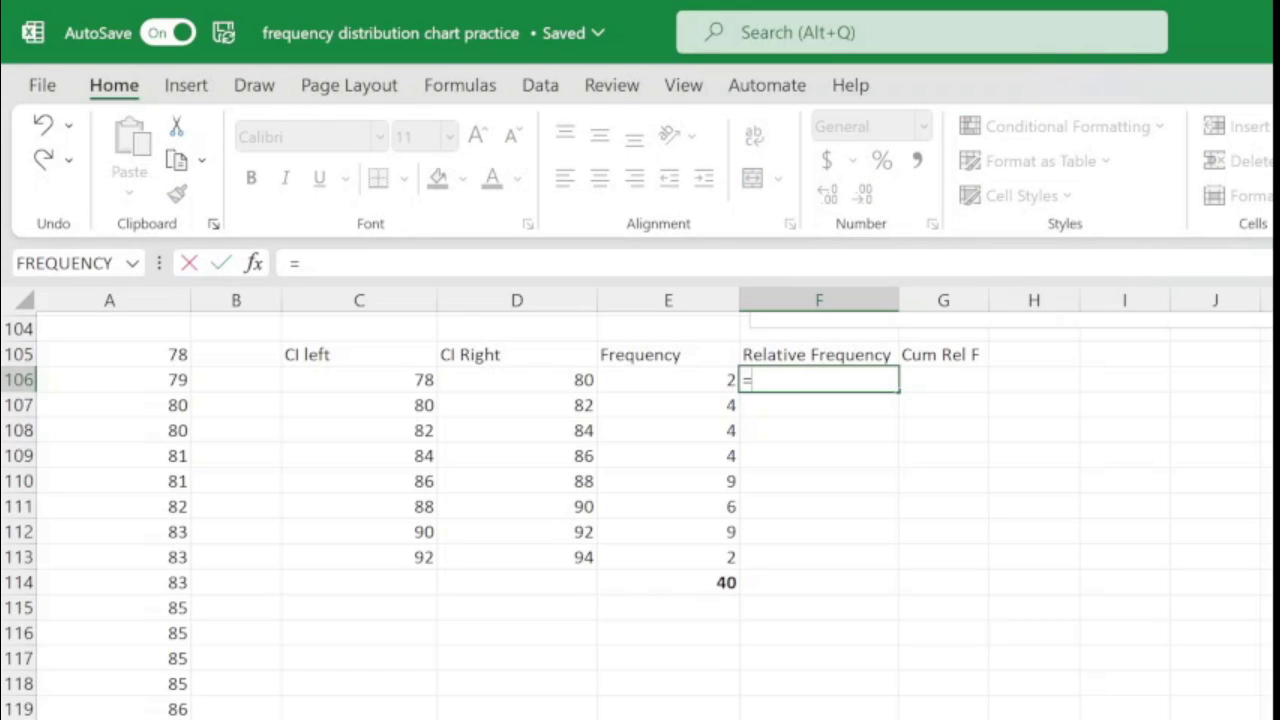
pyautogui.write('E106')
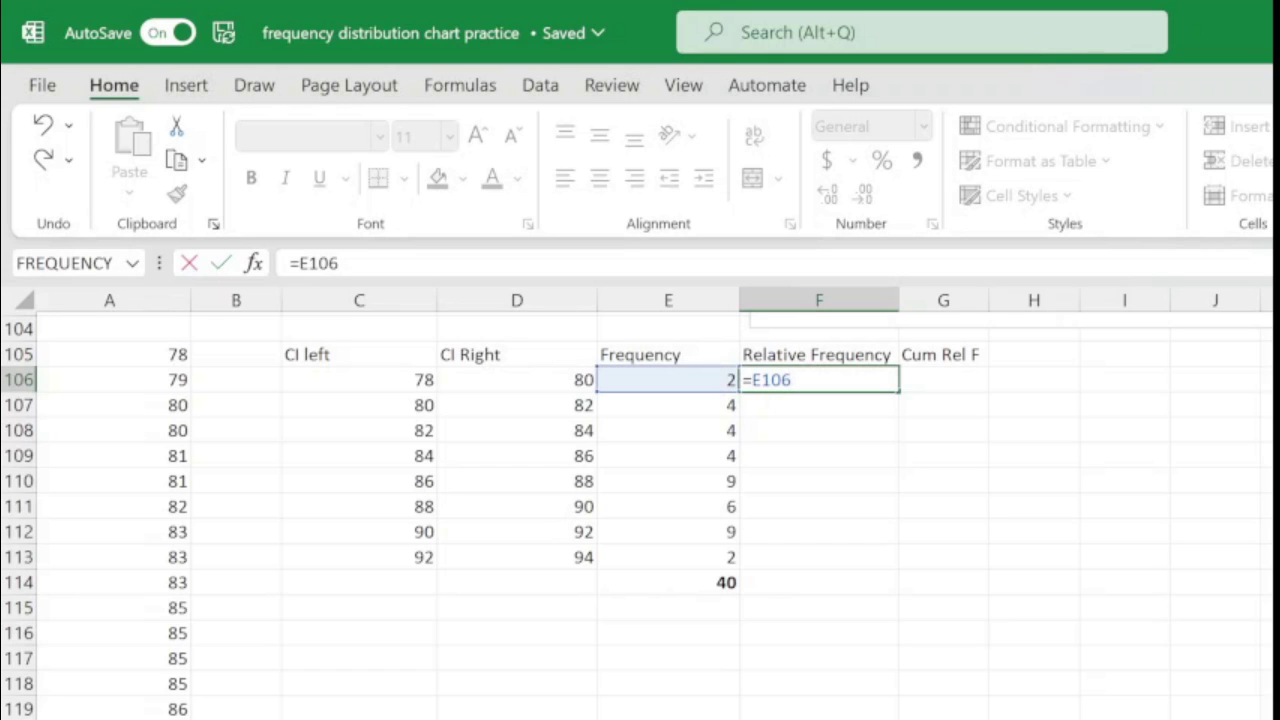
pyautogui.write('/40')
pyautogui.press('Return')
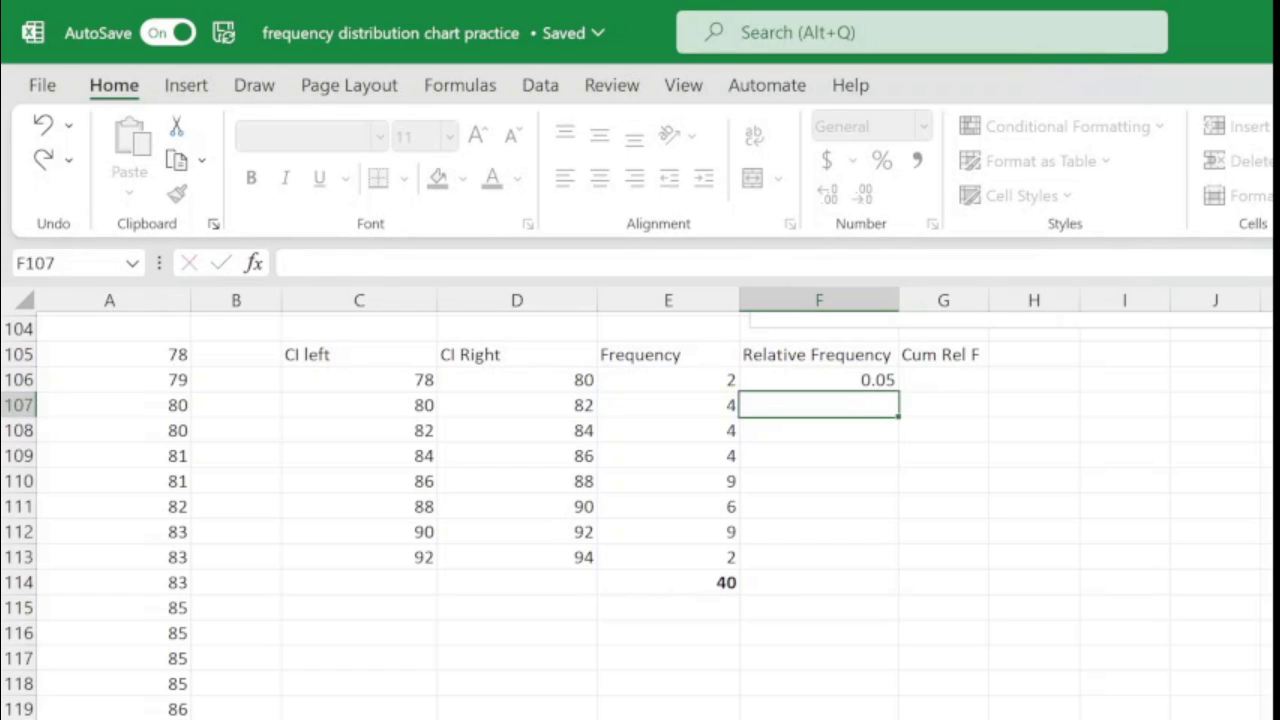
pyautogui.click(818, 379)
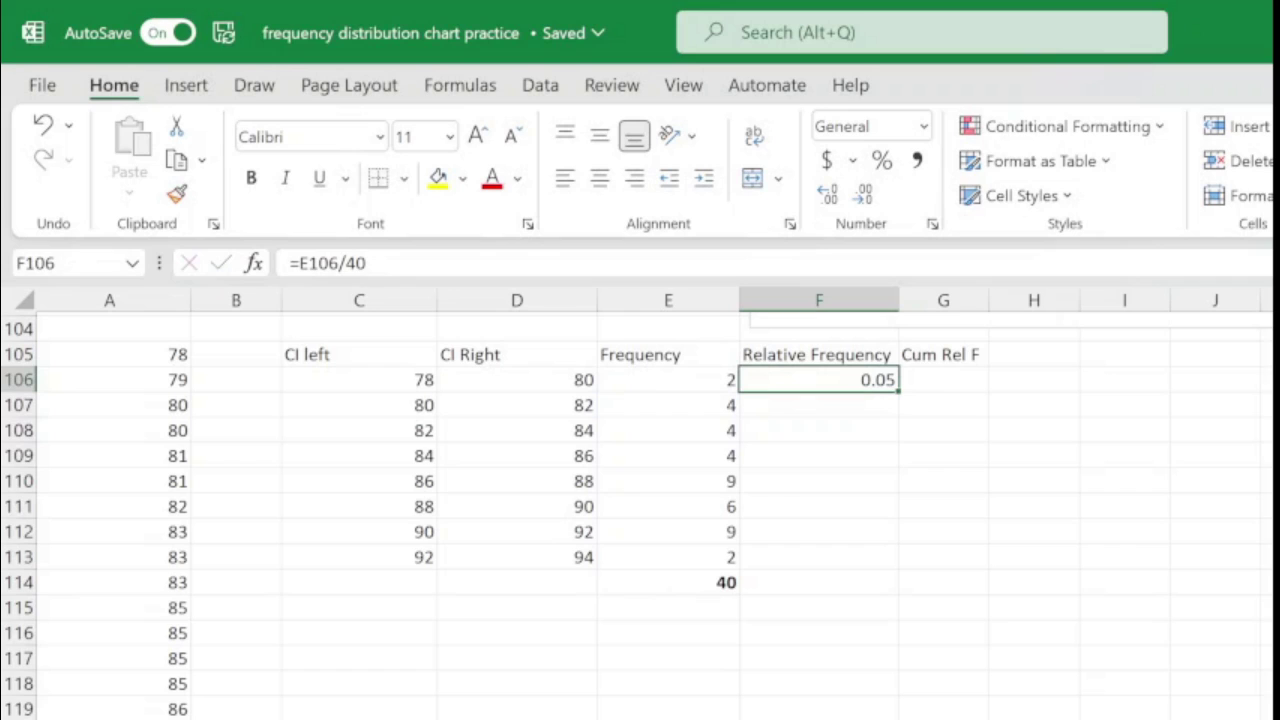
pyautogui.moveTo(898, 392); pyautogui.dragTo(898, 566)
pyautogui.click(818, 582)
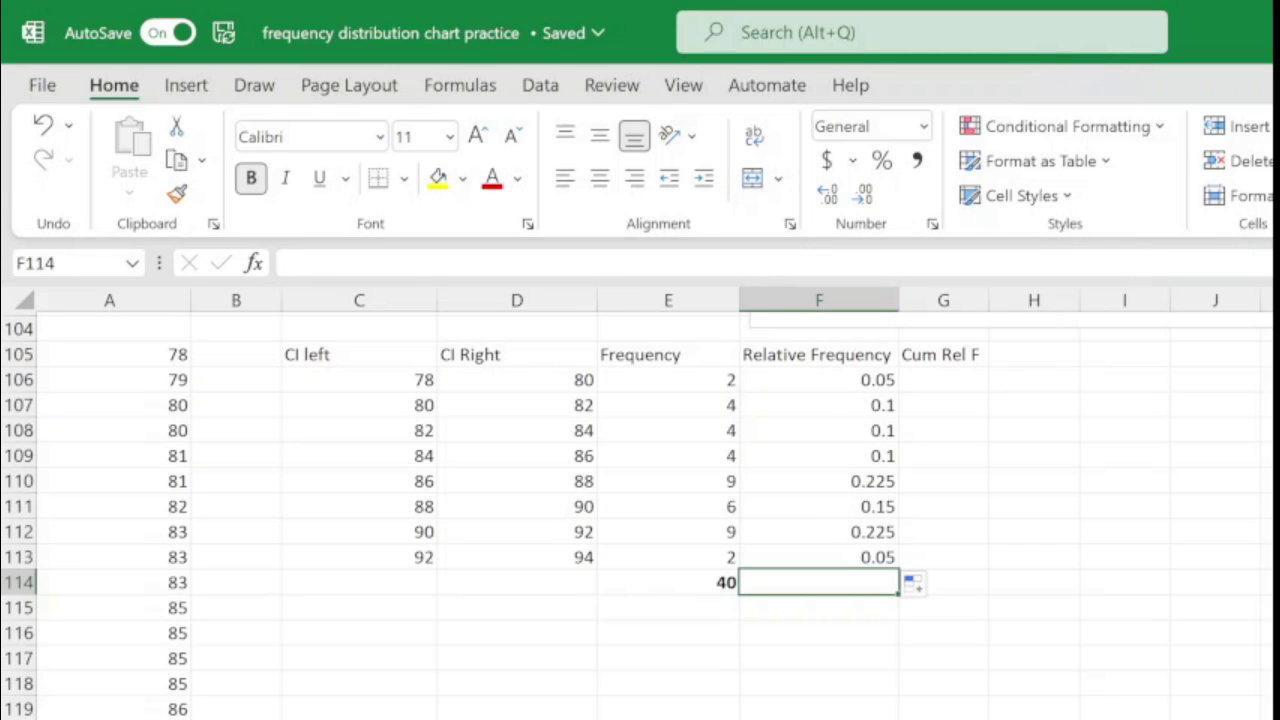
# Enter 0.05 in G106 as the first cumulative relative frequency.
pyautogui.click(943, 379)
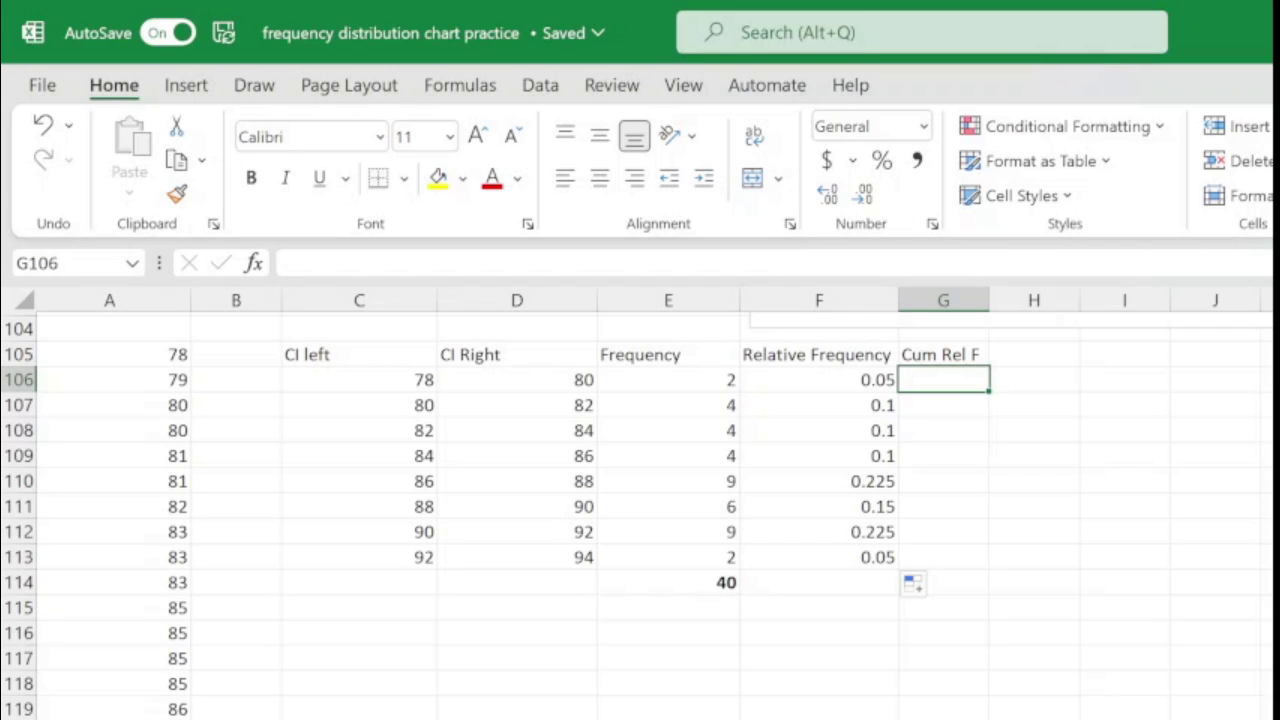
pyautogui.write('0.05')
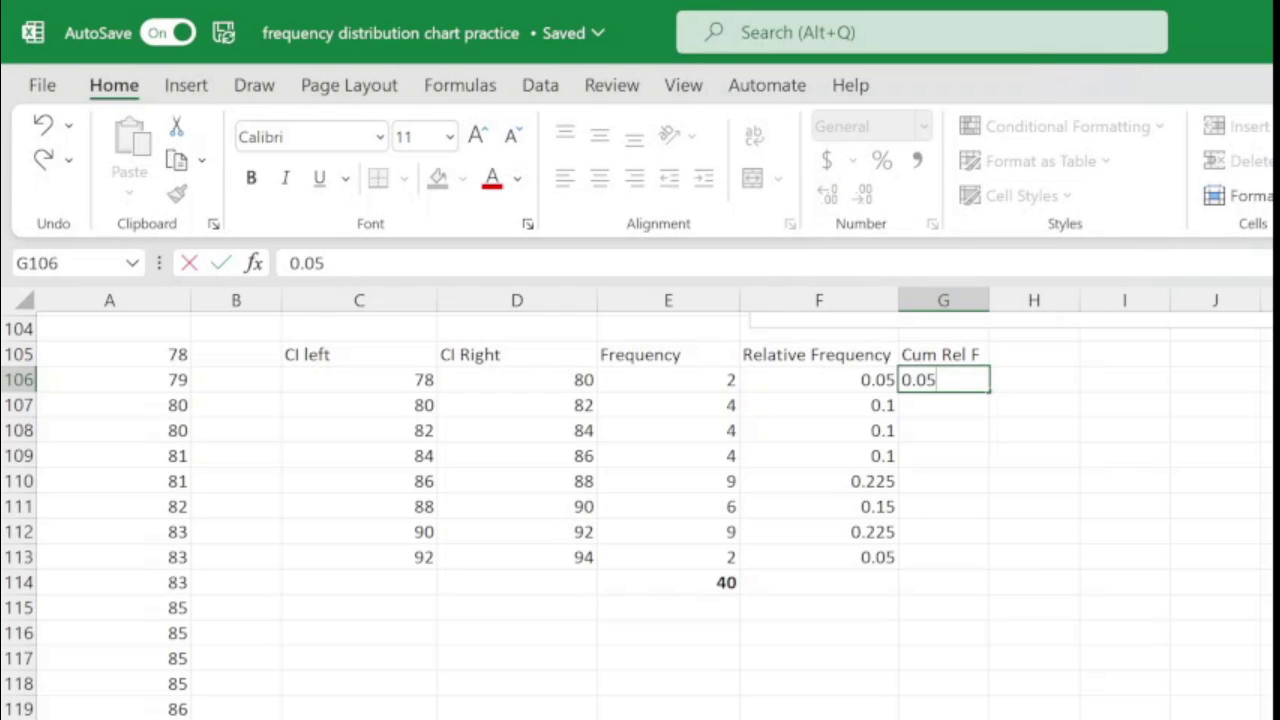
pyautogui.press('Return')
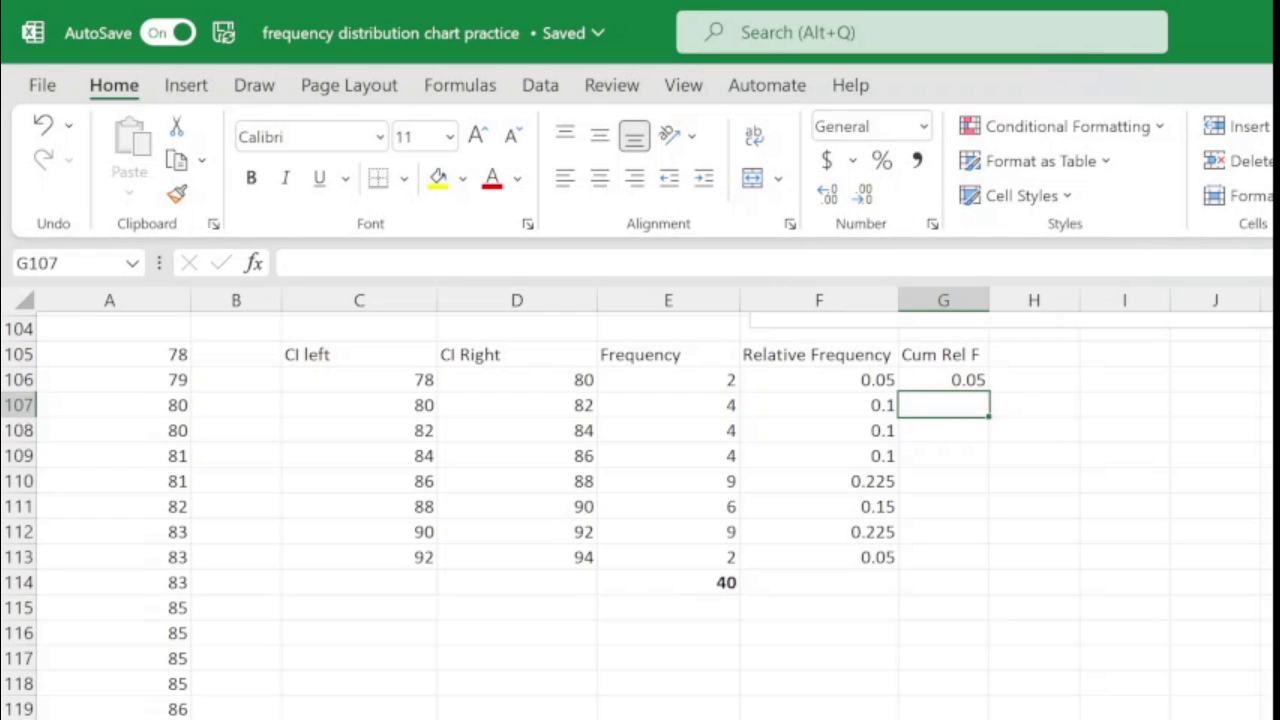
# Enter =G106+F107 in G107, fill the formula down to G113 and check the last cumulative value's formula.
pyautogui.write('=')
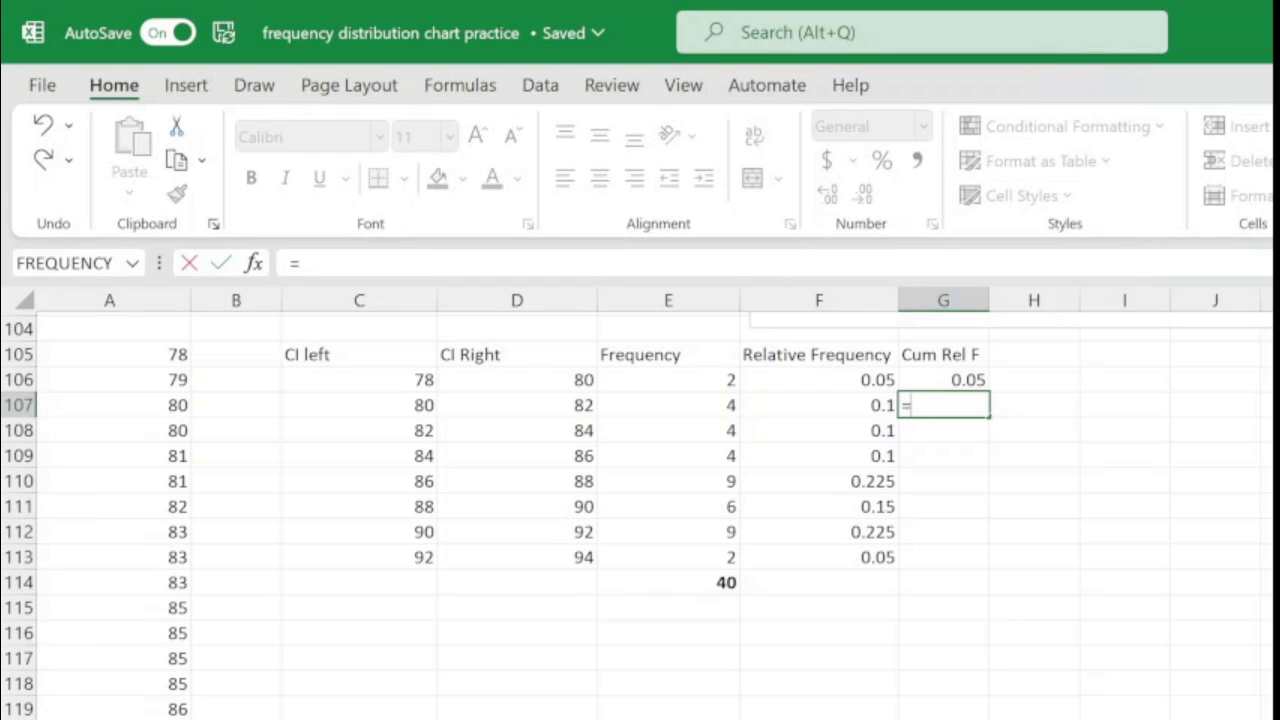
pyautogui.write('g')
pyautogui.press('BackSpace')
pyautogui.write('G106')
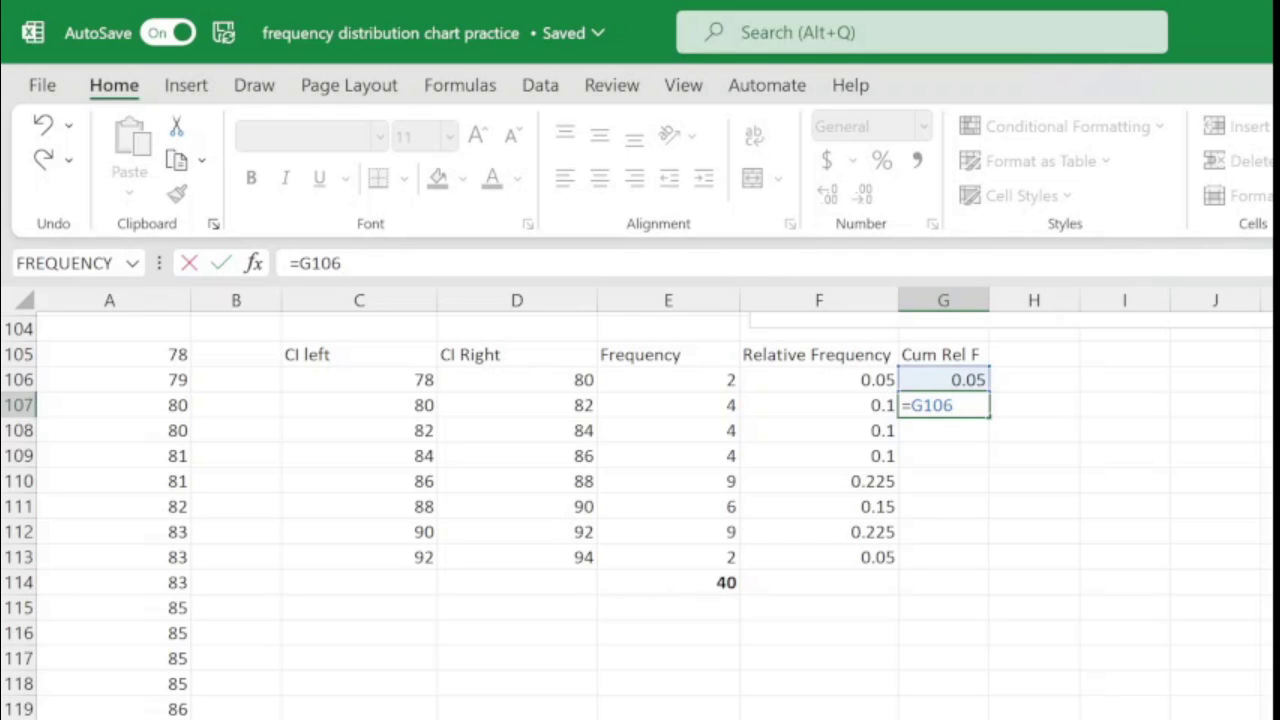
pyautogui.write('+F107')
pyautogui.press('Return')
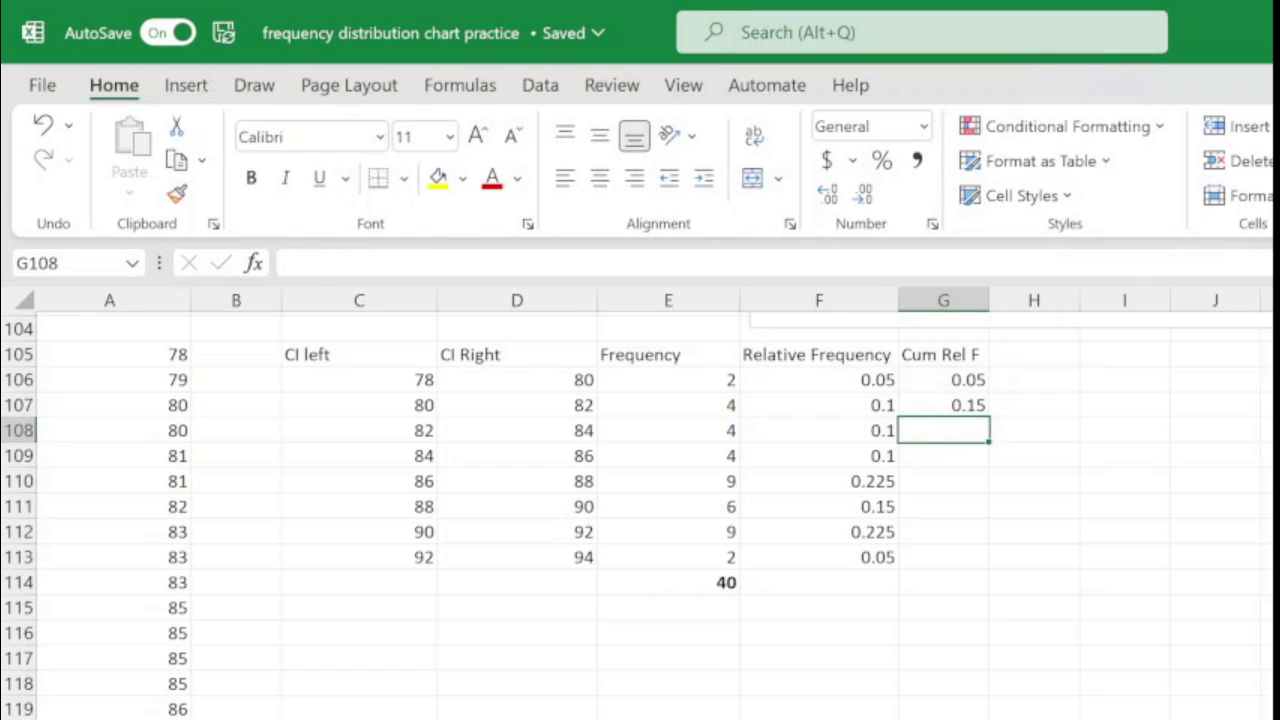
pyautogui.click(943, 405)
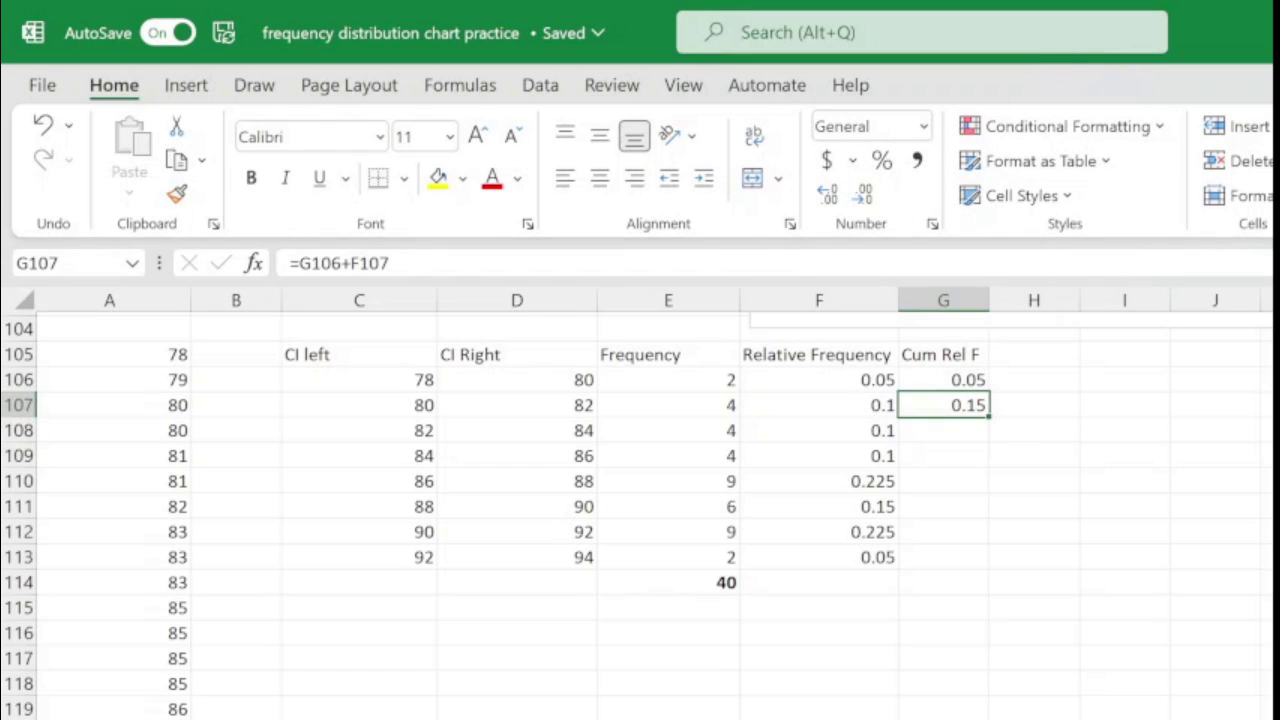
pyautogui.moveTo(988, 417); pyautogui.dragTo(989, 568)
pyautogui.click(943, 607)
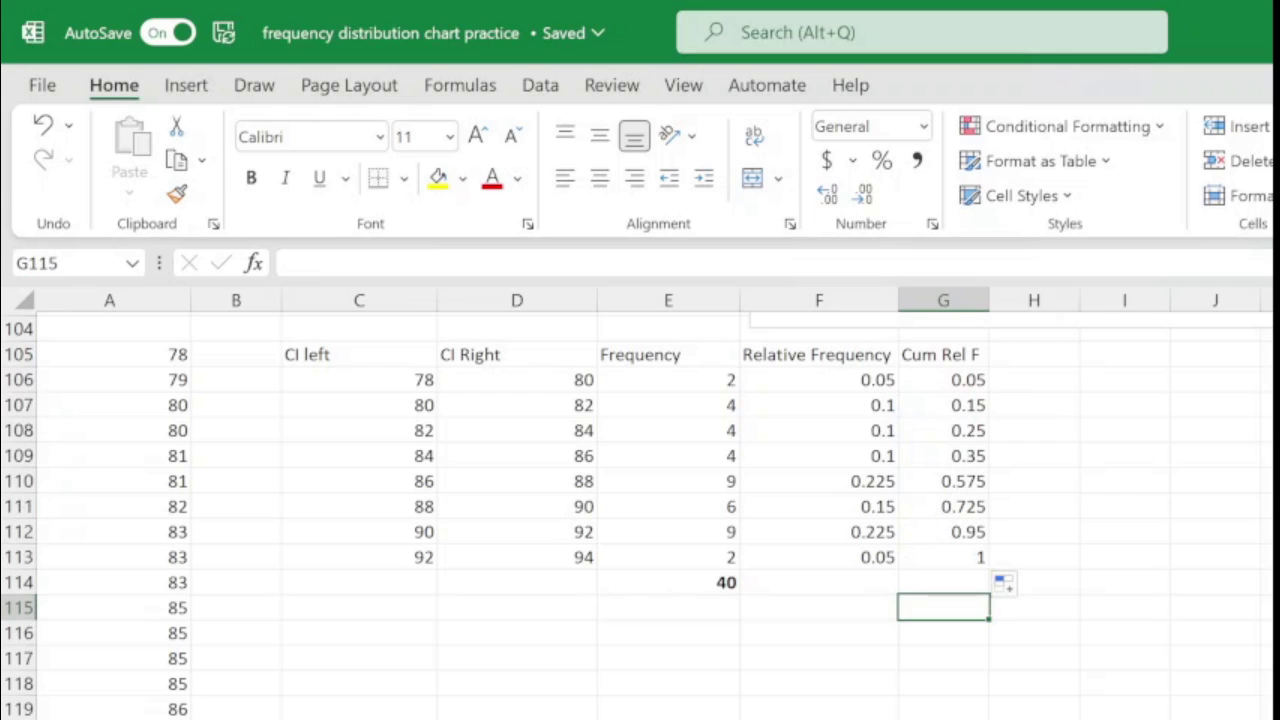
pyautogui.click(943, 557)
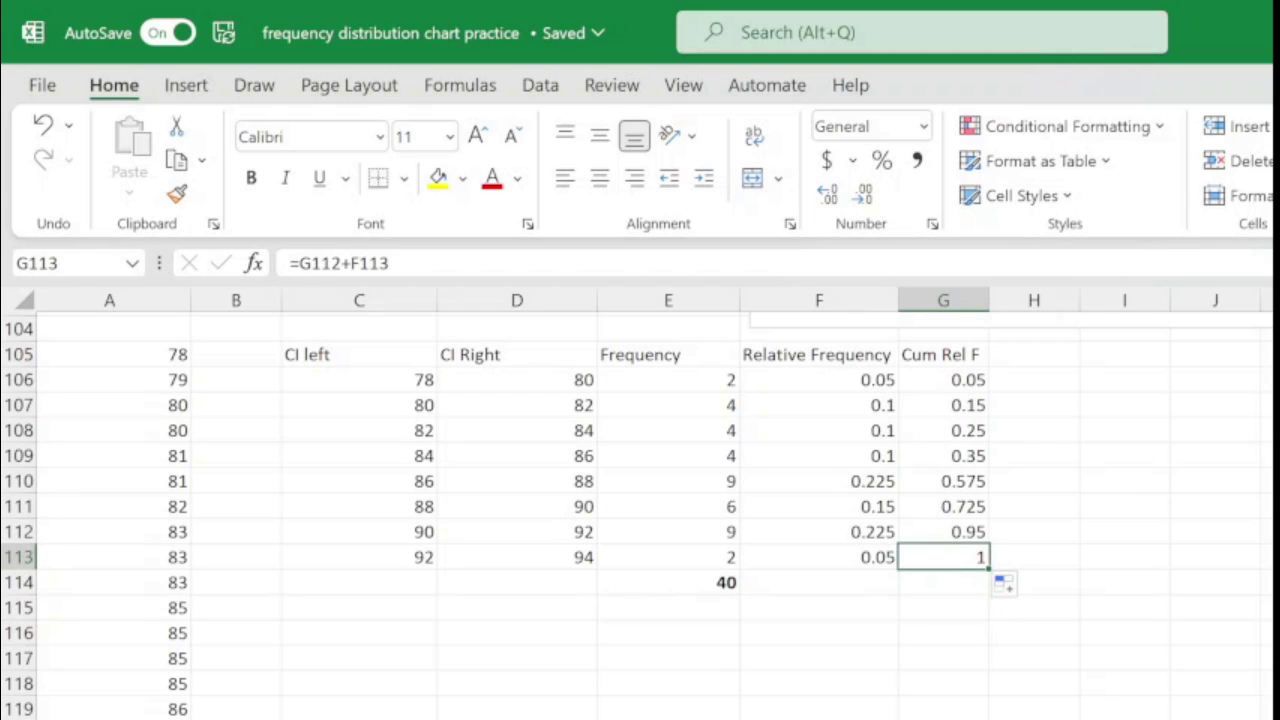
pyautogui.click(943, 607)
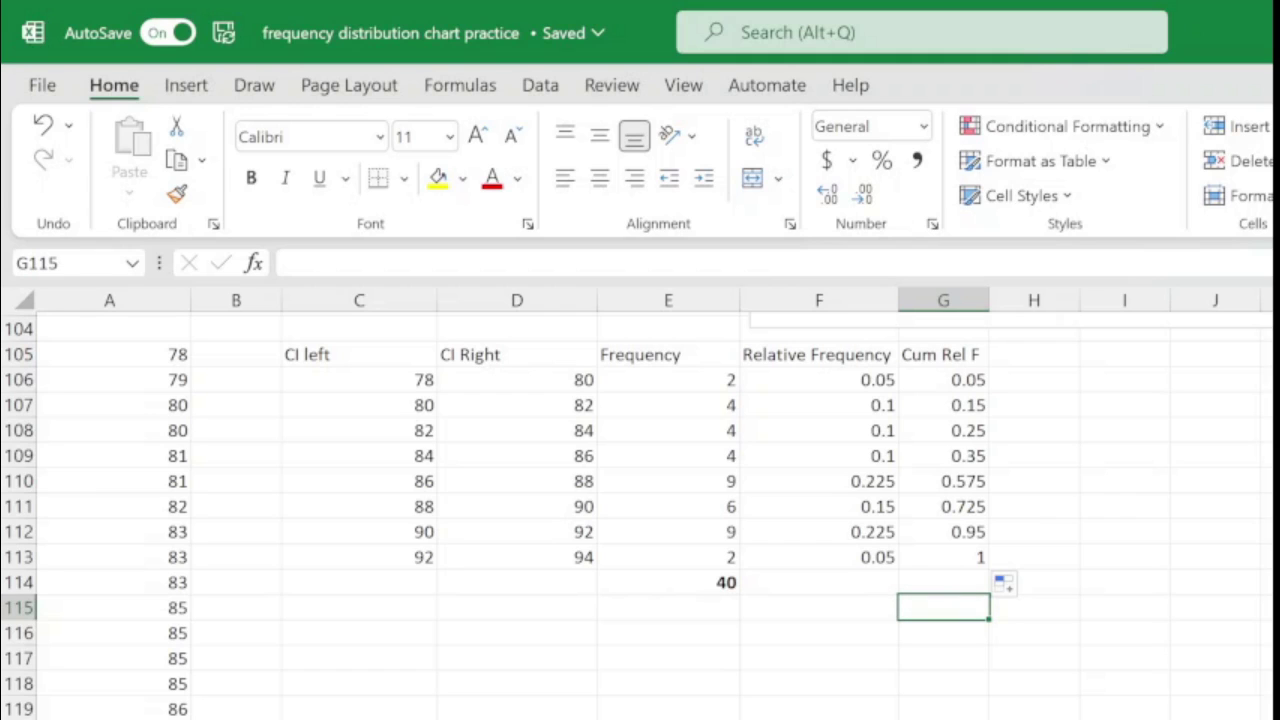
# Insert an empty statistical chart and move it directly below the frequency table.
pyautogui.click(1215, 405)
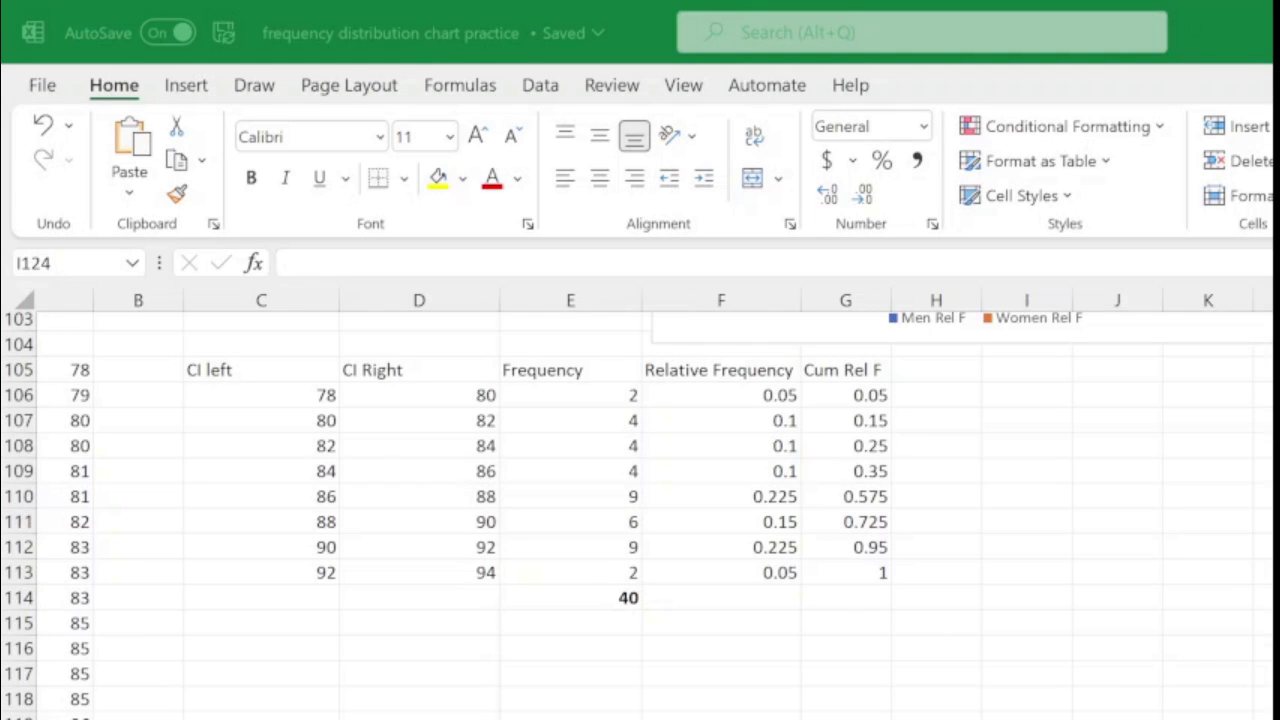
pyautogui.hotkey('alt', 'Tab')
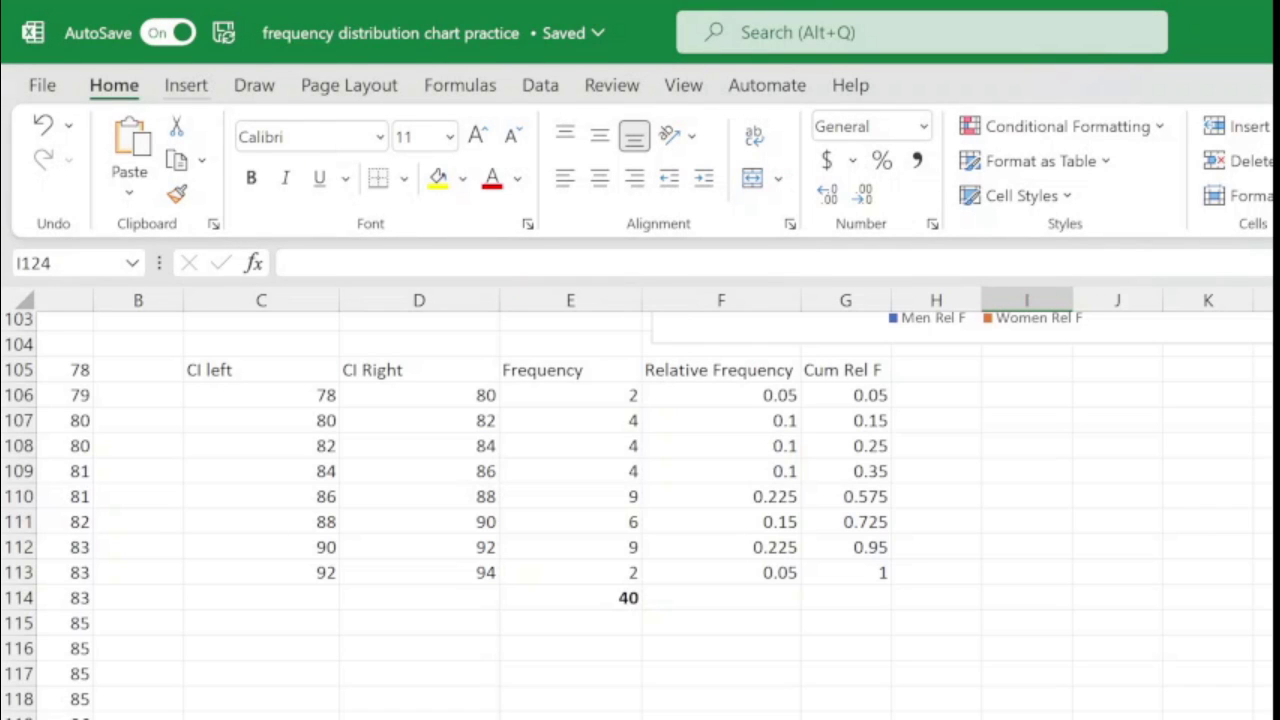
pyautogui.click(186, 85)
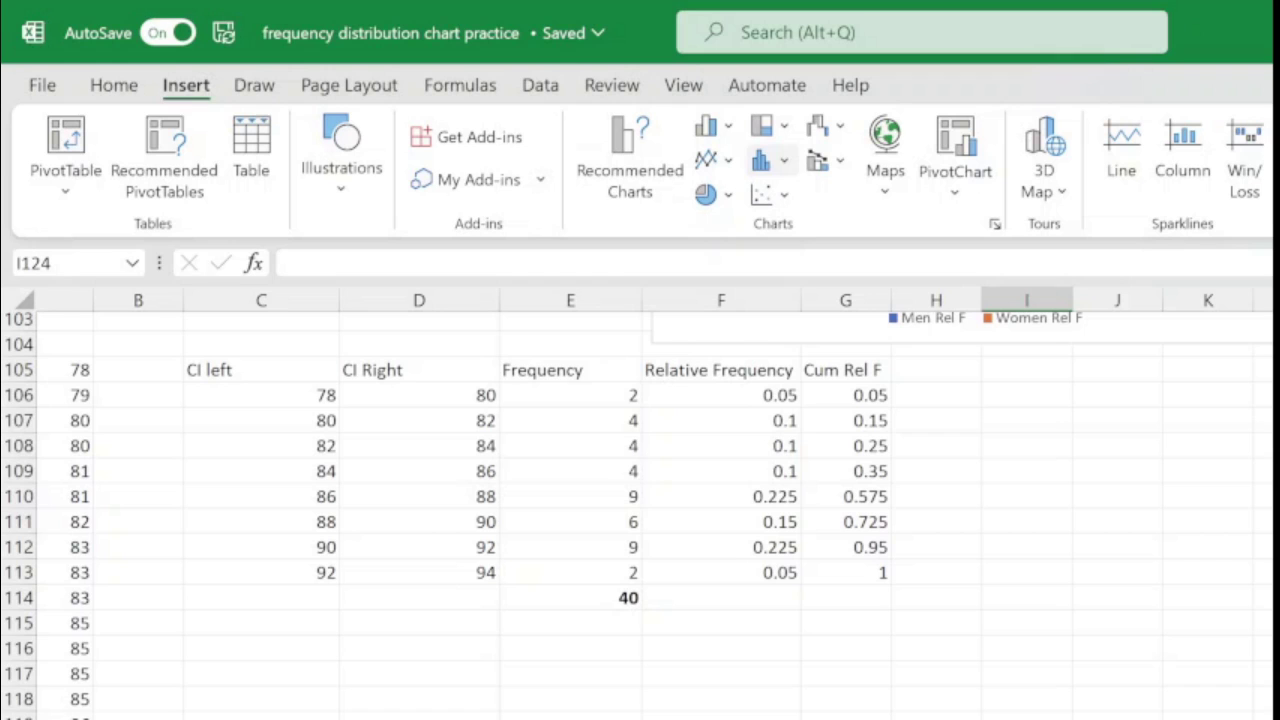
pyautogui.click(768, 160)
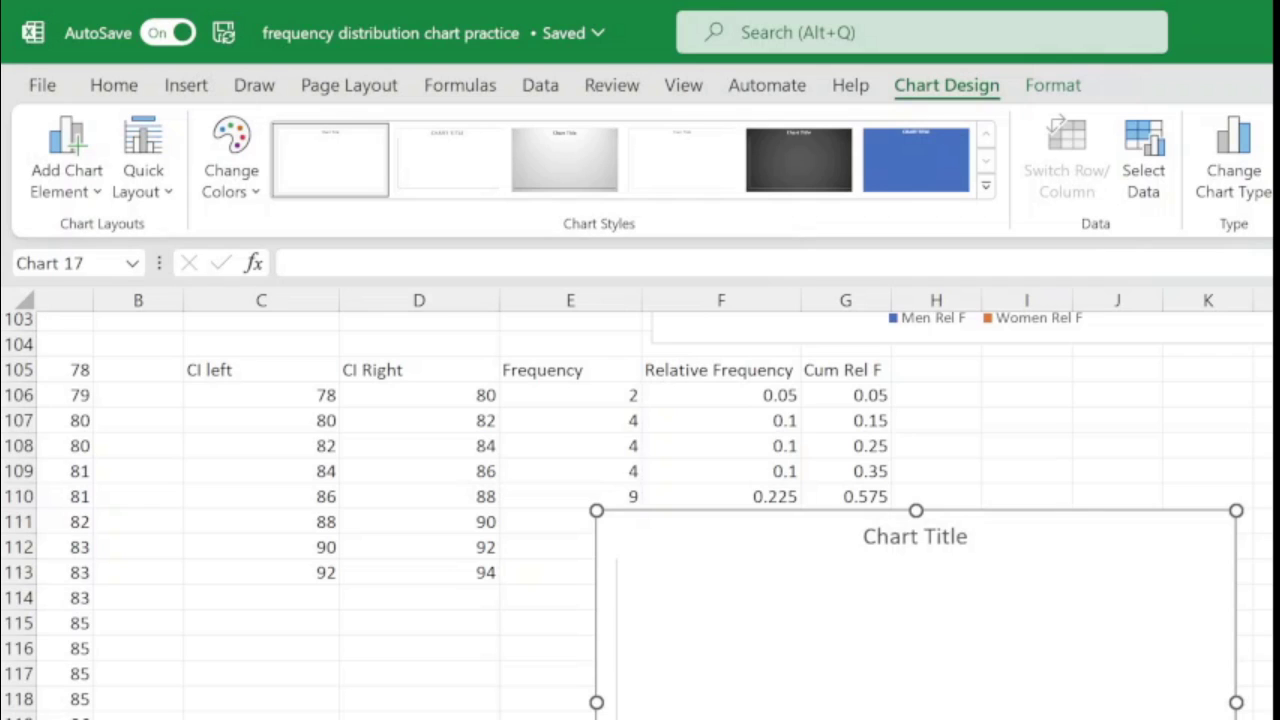
pyautogui.moveTo(760, 540); pyautogui.dragTo(416, 623)
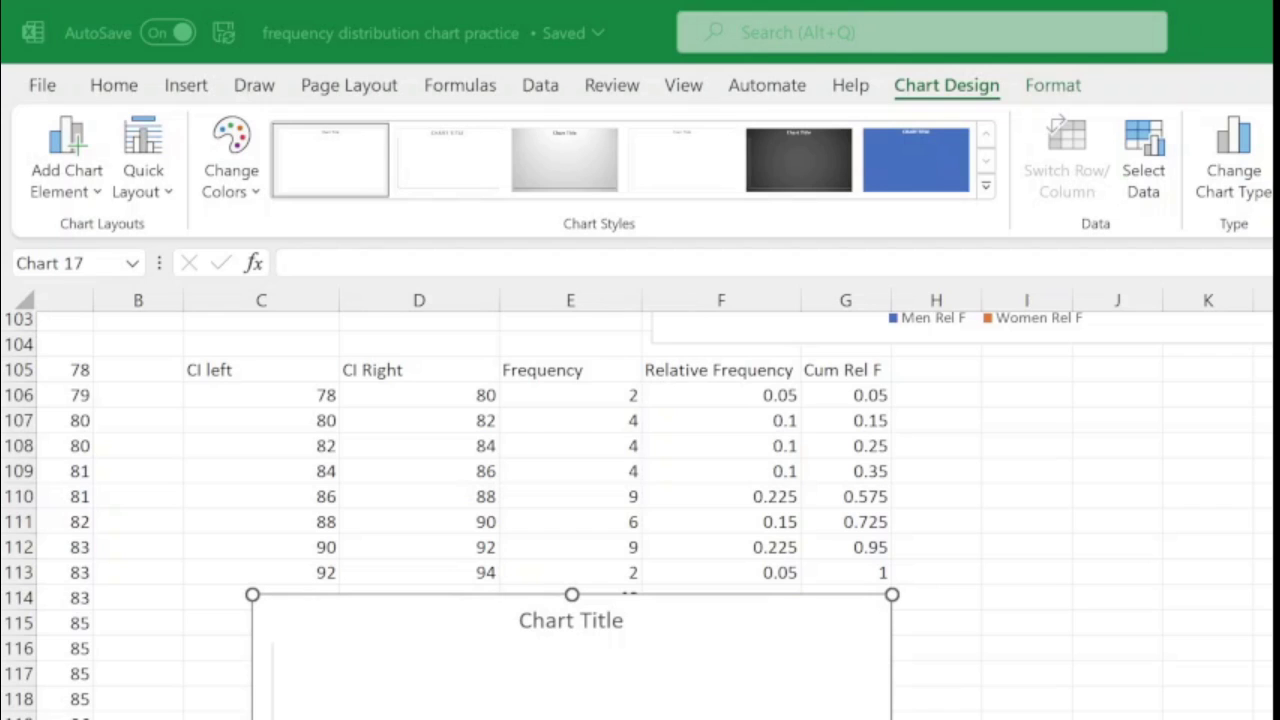
# Add a data series to the empty chart using the frequencies in E106:E113 as its values.
pyautogui.click(1143, 160)
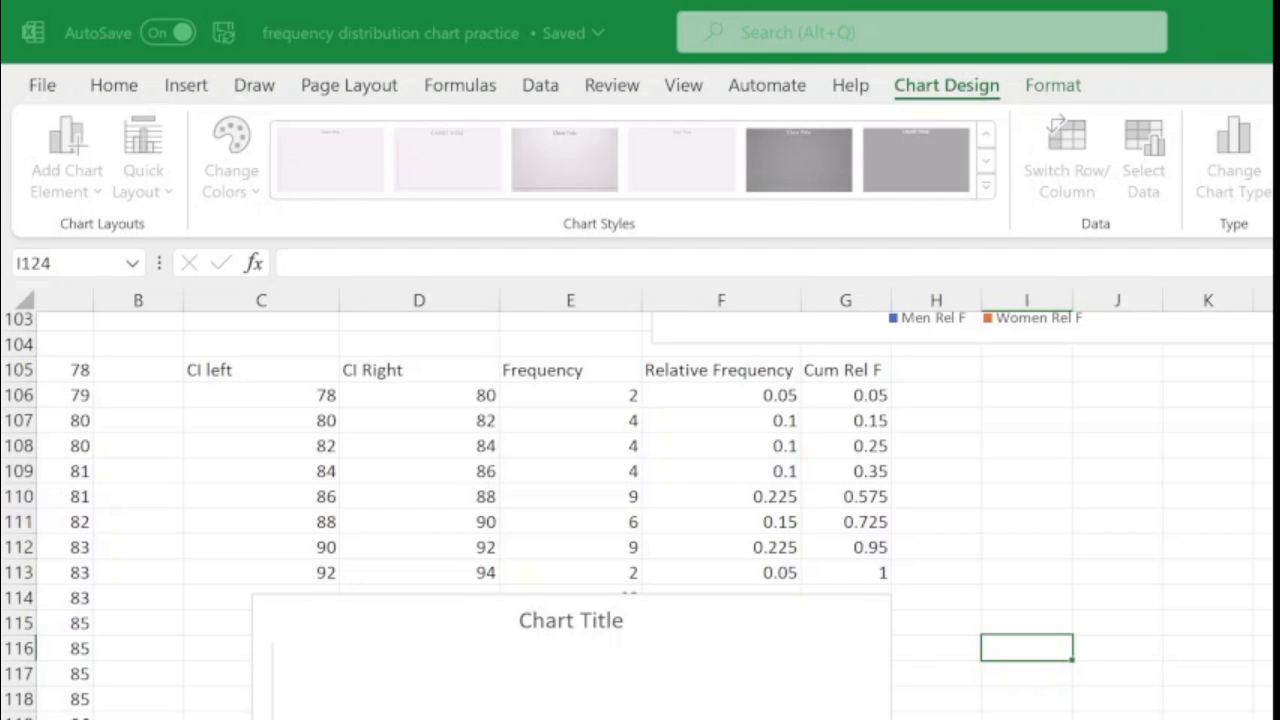
pyautogui.moveTo(570, 395)
pyautogui.mouseDown()
pyautogui.moveTo(570, 445)
pyautogui.moveTo(570, 395)
pyautogui.mouseUp()
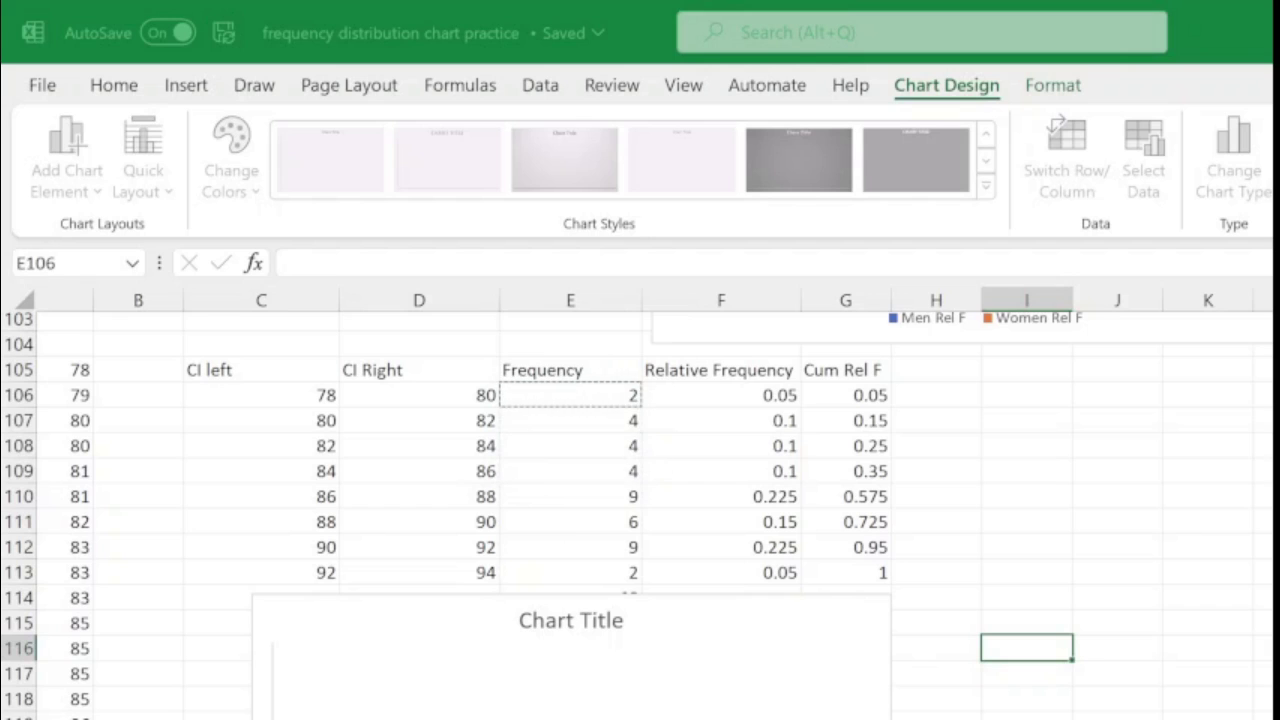
pyautogui.press('Escape')
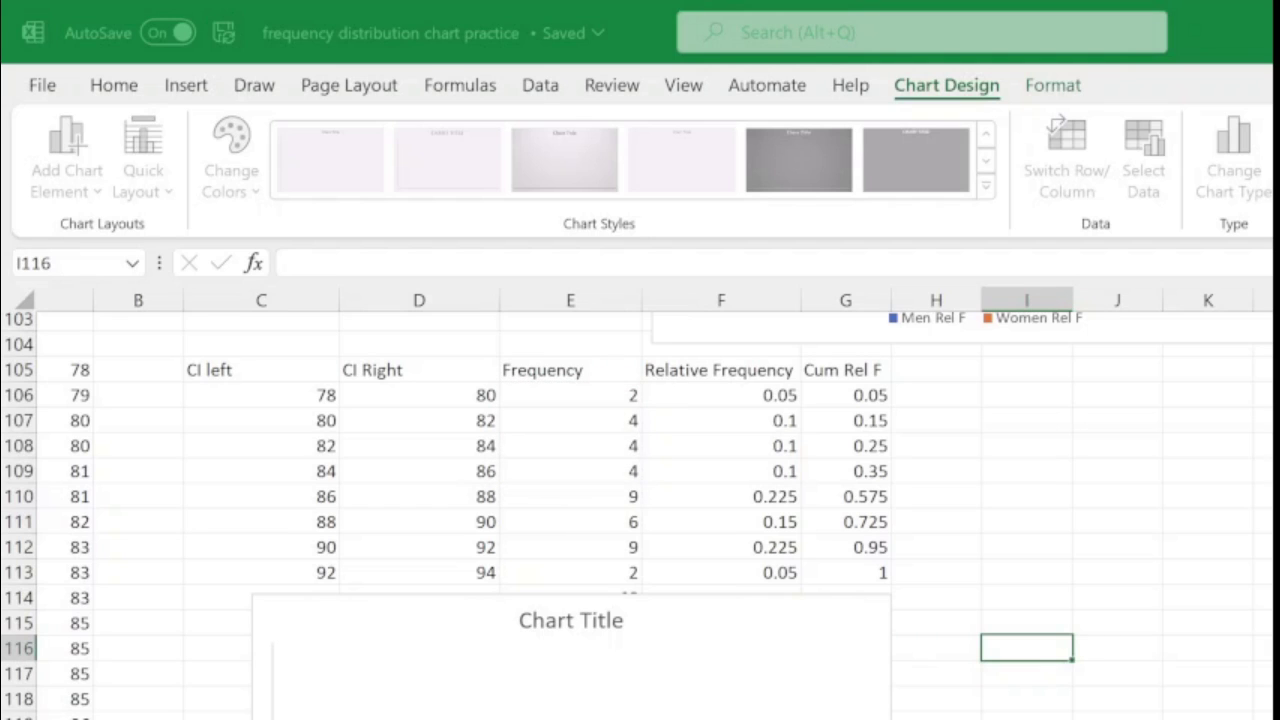
pyautogui.click(1026, 719)
pyautogui.moveTo(570, 395); pyautogui.dragTo(570, 572)
pyautogui.hotkey('ctrl', 'c')
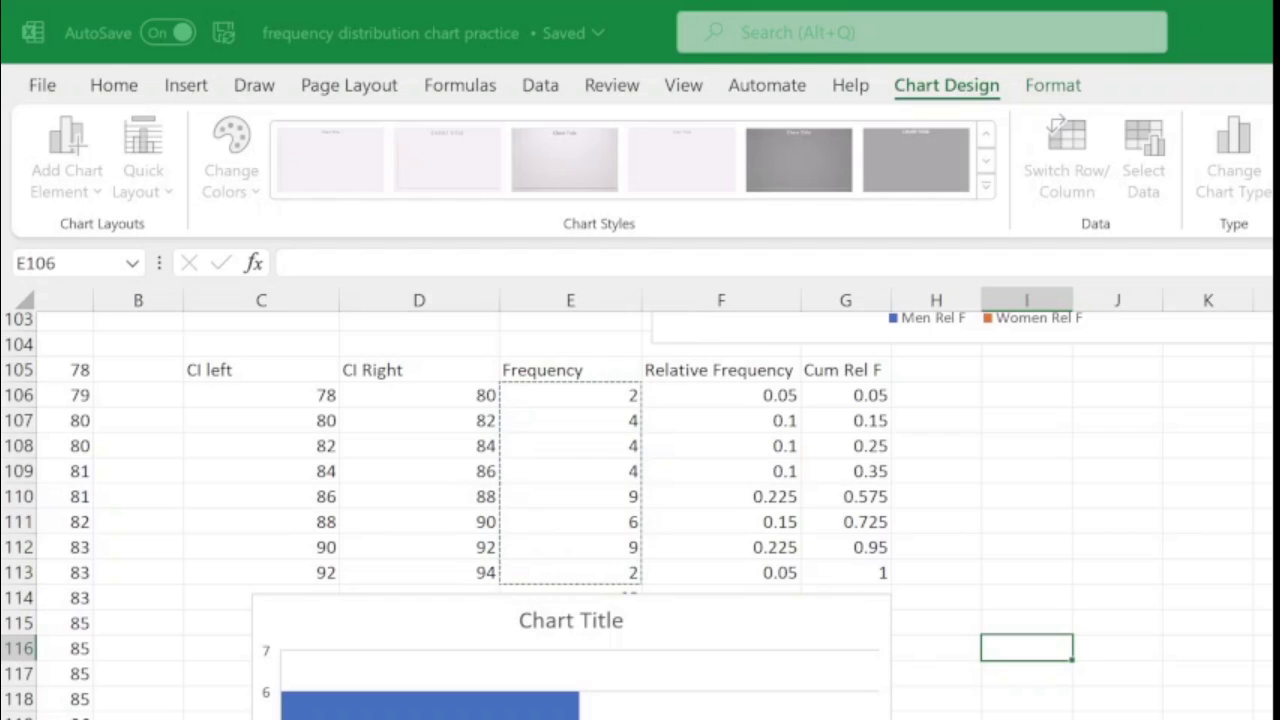
pyautogui.press('Escape')
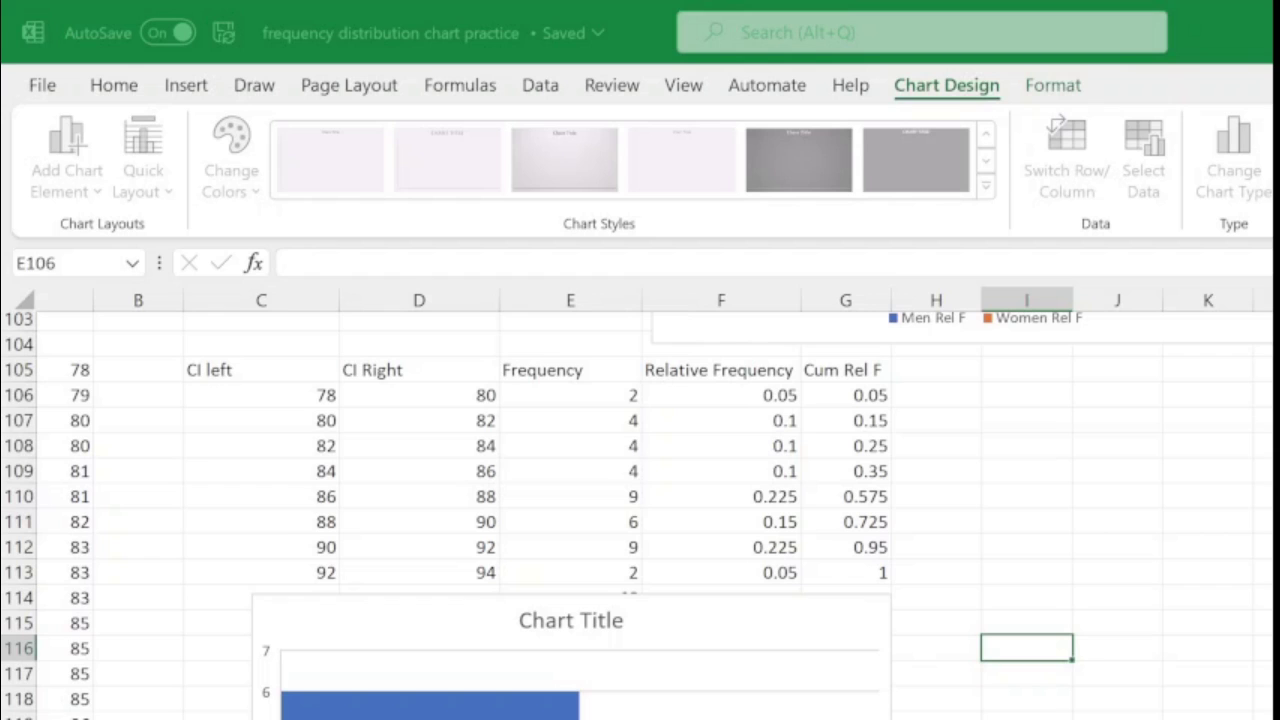
# Use the left endpoints in C106:C113 as the horizontal axis labels and show one histogram bar per category.
pyautogui.moveTo(261, 395); pyautogui.dragTo(261, 572)
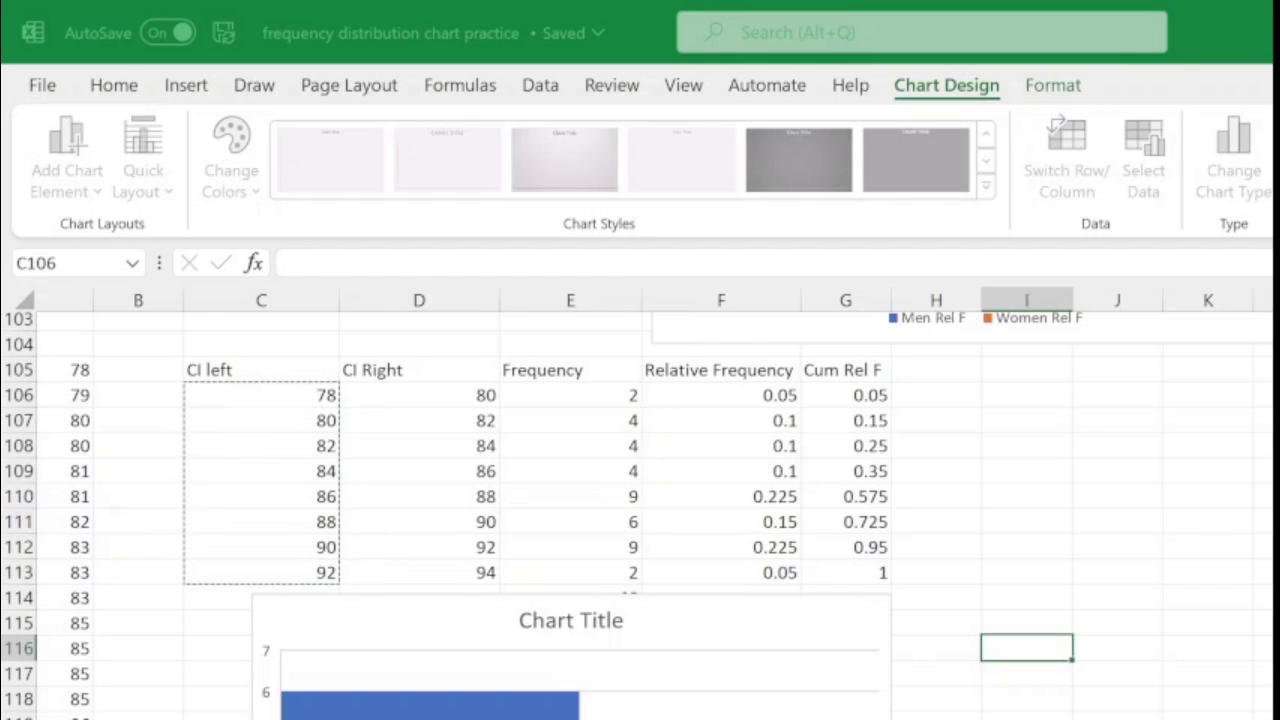
pyautogui.press('Escape')
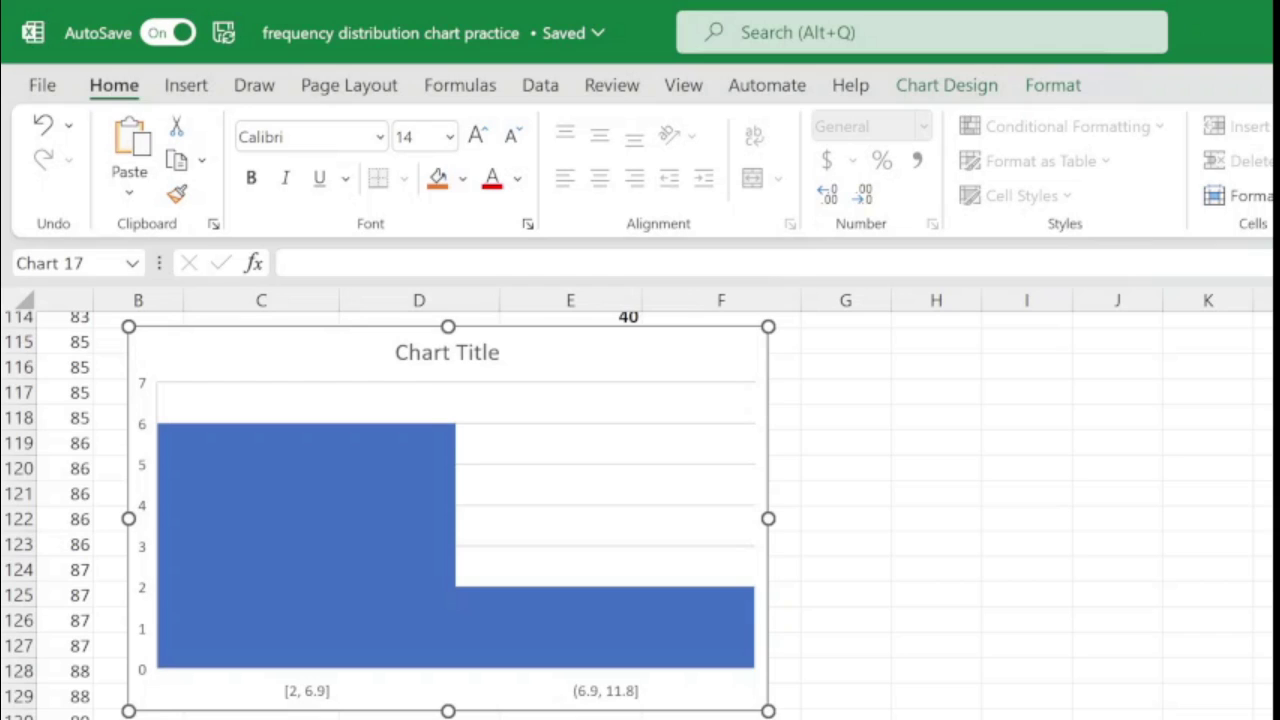
pyautogui.click(456, 690)
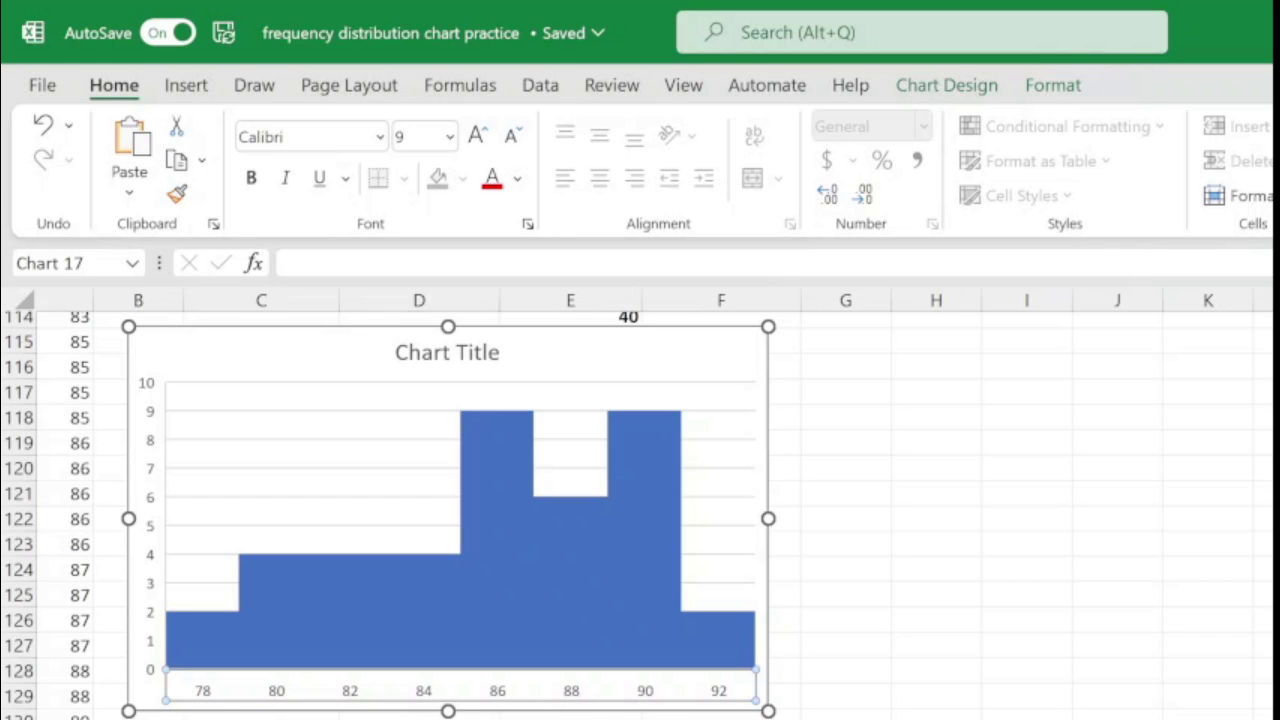
# Give the histogram's bars a black outline.
pyautogui.click(570, 570)
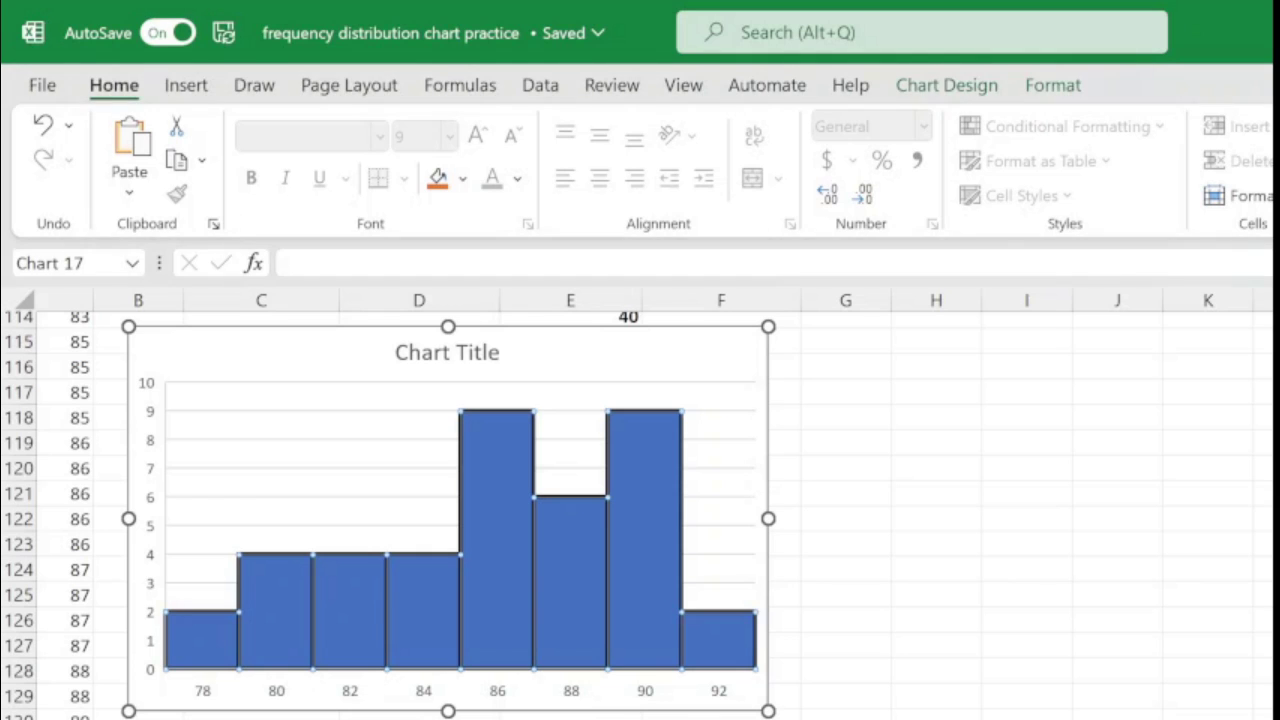
pyautogui.click(1117, 714)
pyautogui.scroll(1, 640, 515)
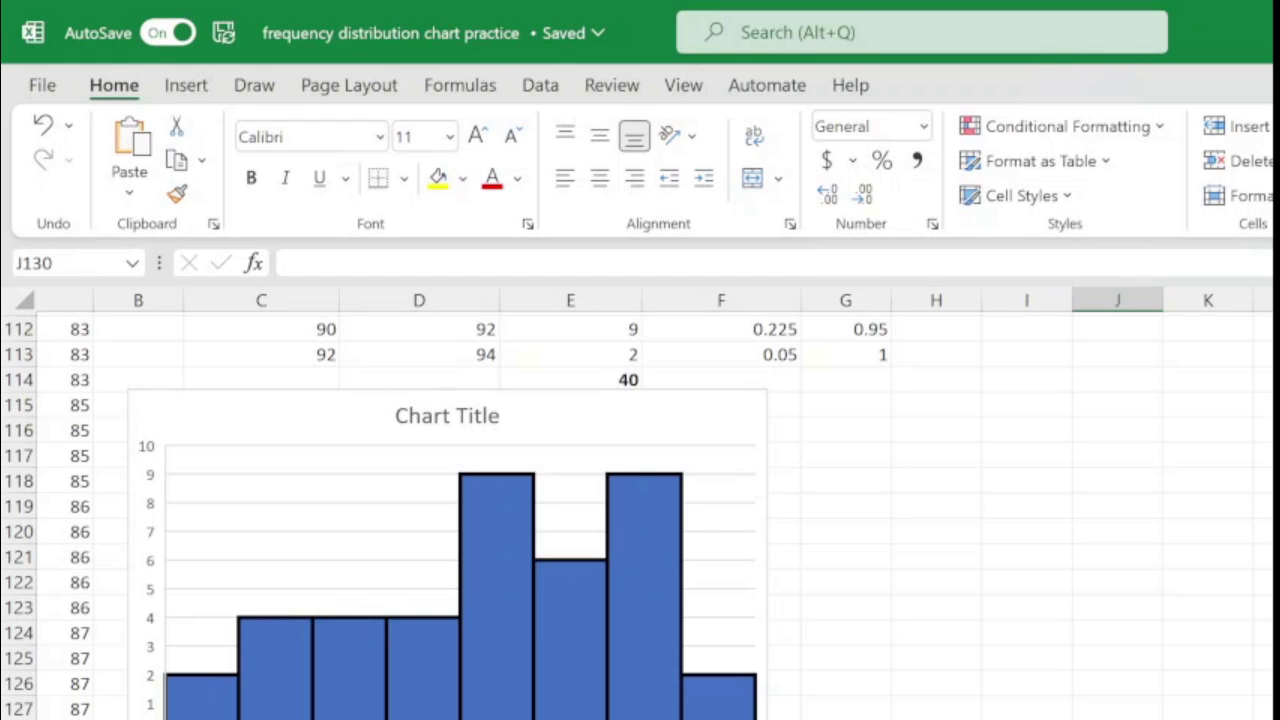
# Title the chart Histogram and label its horizontal axis Left-endpoint and its vertical axis Frequency.
pyautogui.click(700, 415)
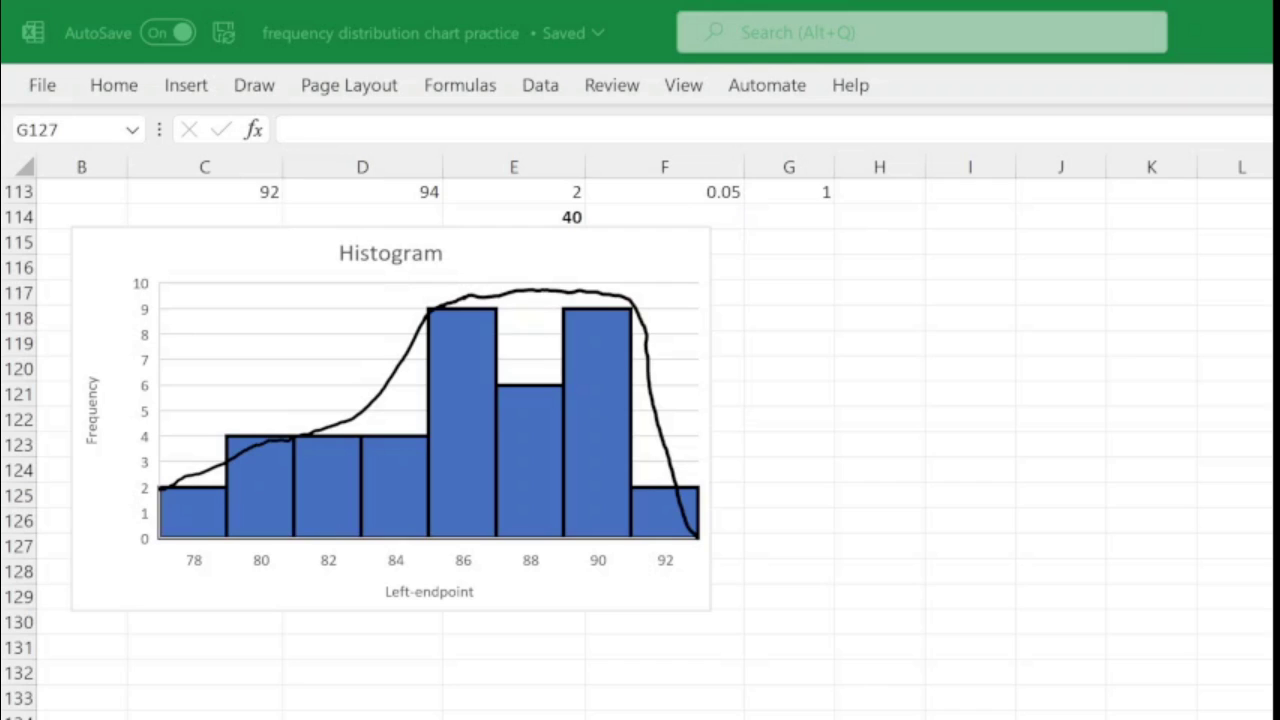
pyautogui.scroll(-1, 640, 420)
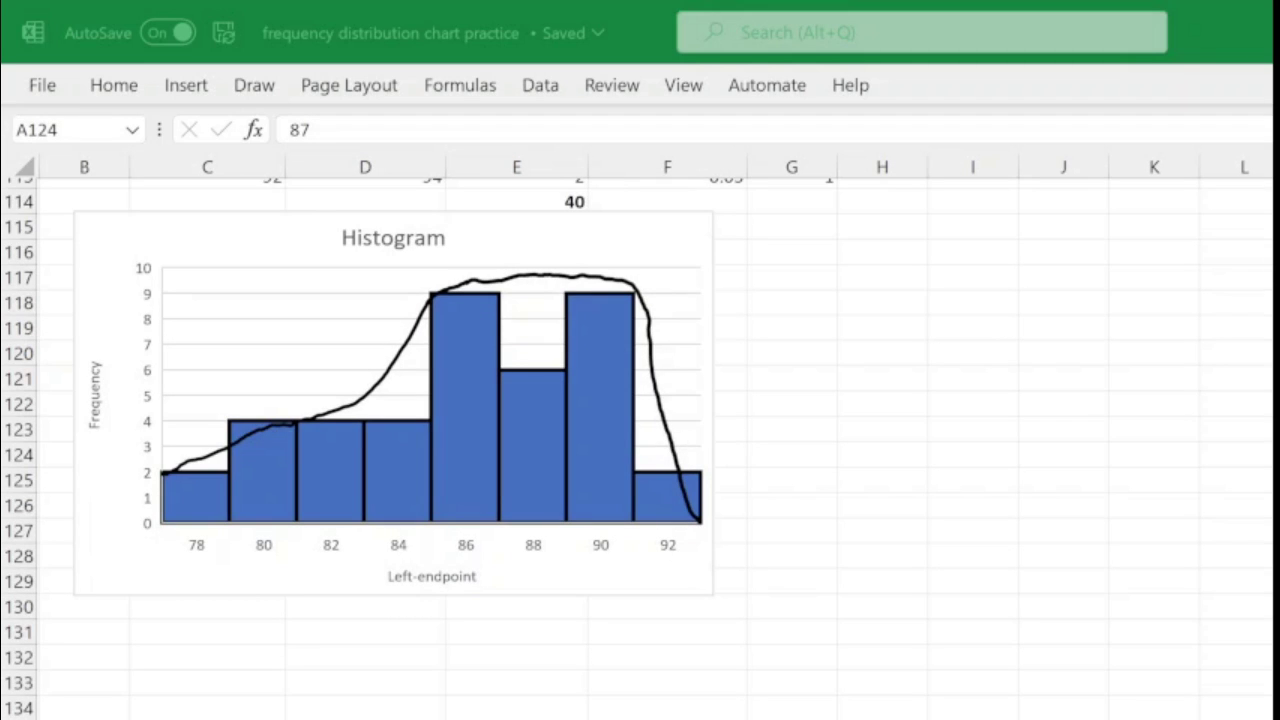